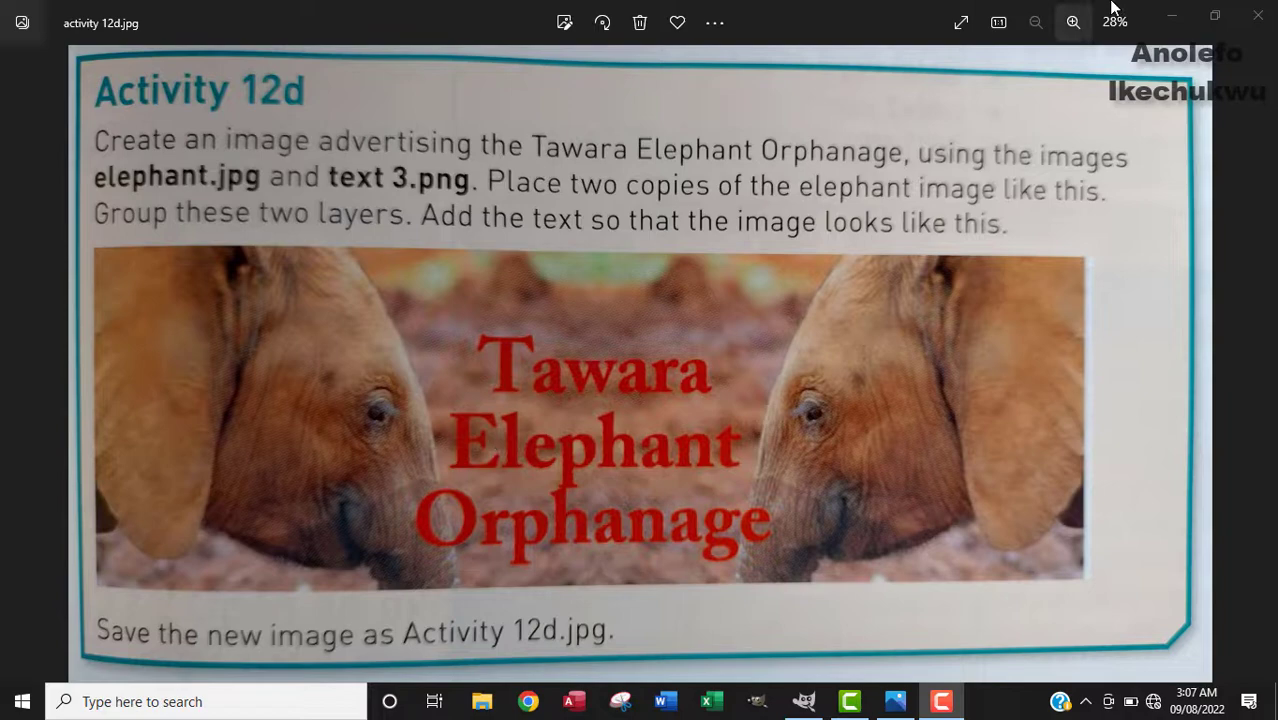
- Minimise the Photos window with the Activity 12d brief to reveal the desktop
click(1171, 15)
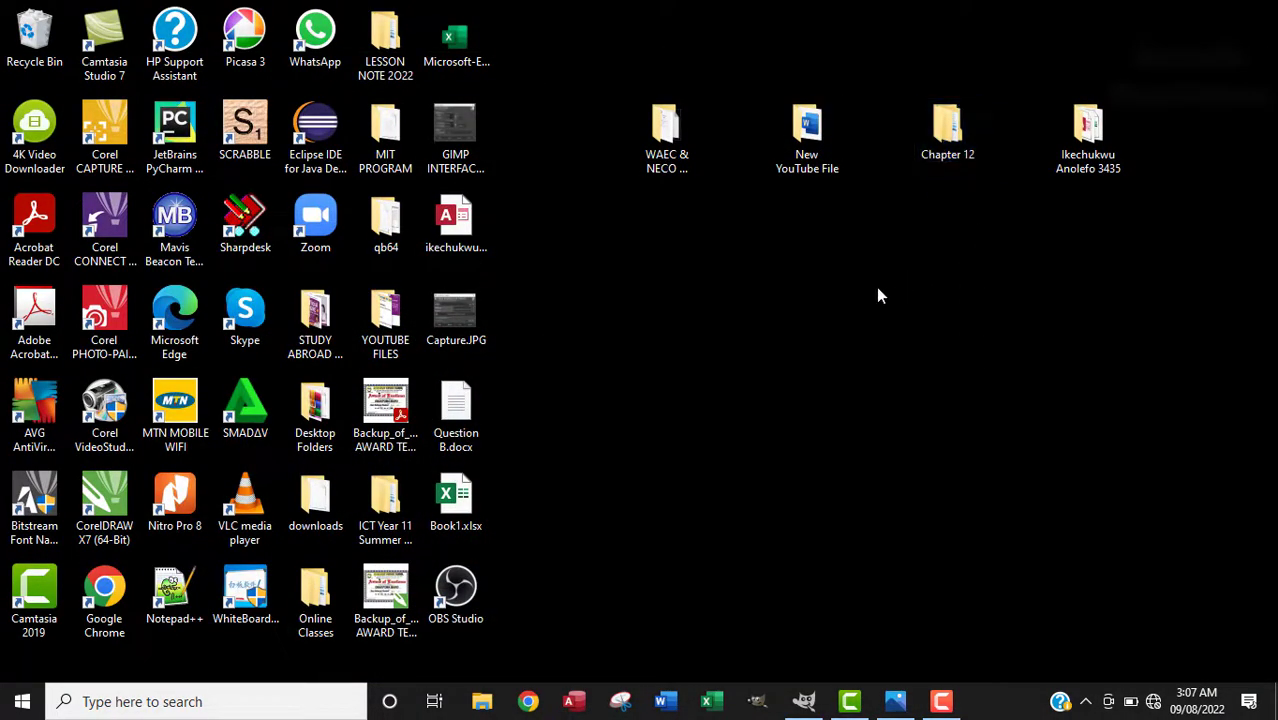
- Open elephant.jpg from Chapter 12 > Source Files_Chapter 12 in GIMP using Open with
key(Return)
double_click(316, 220)
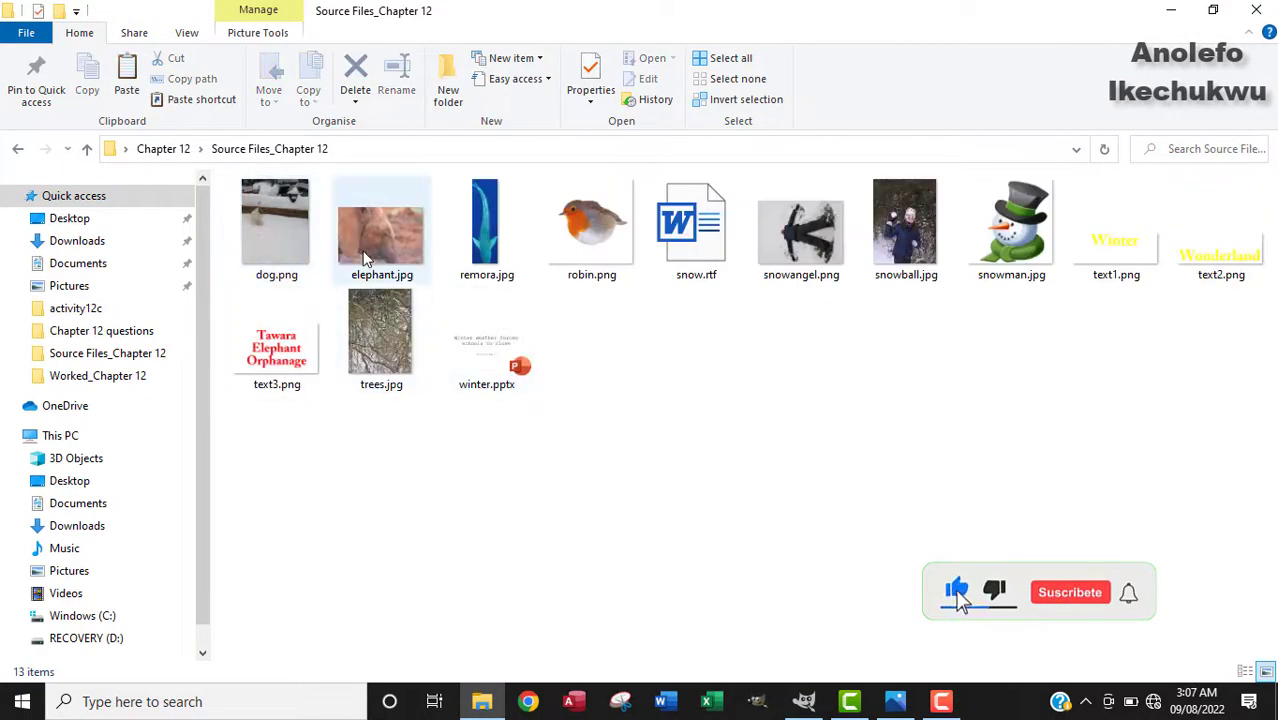
click(363, 246)
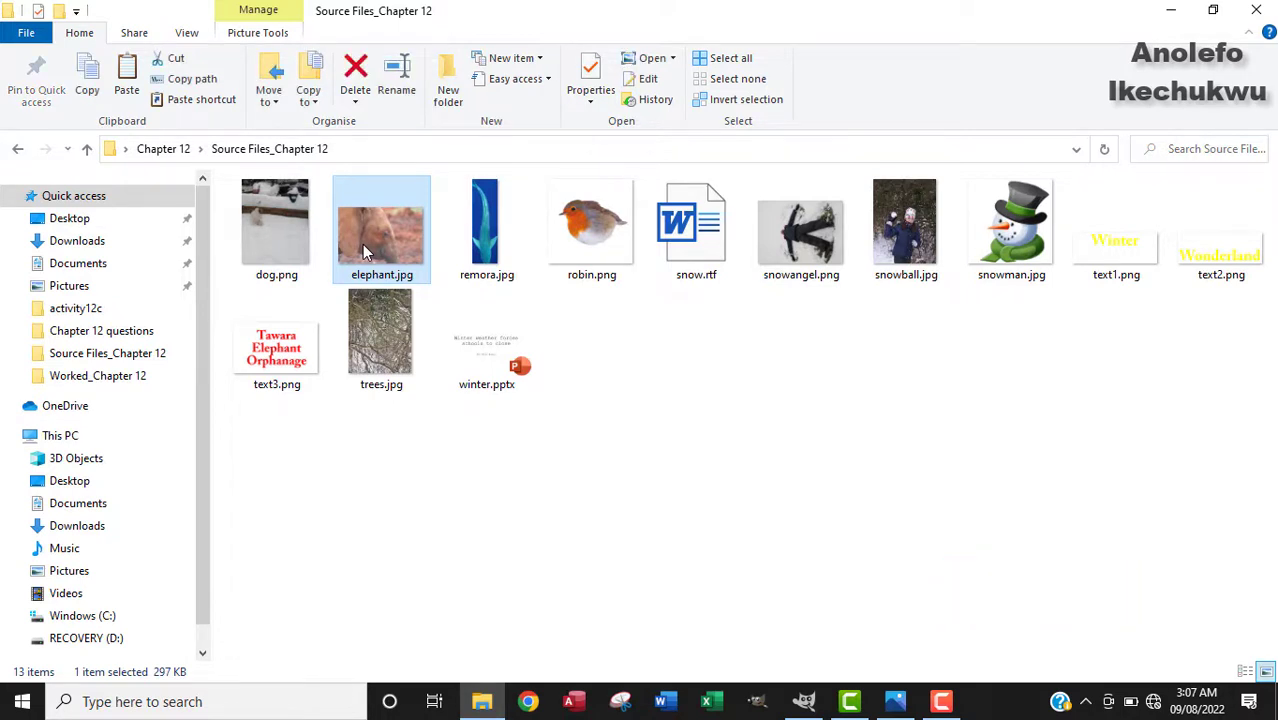
right_click(365, 250)
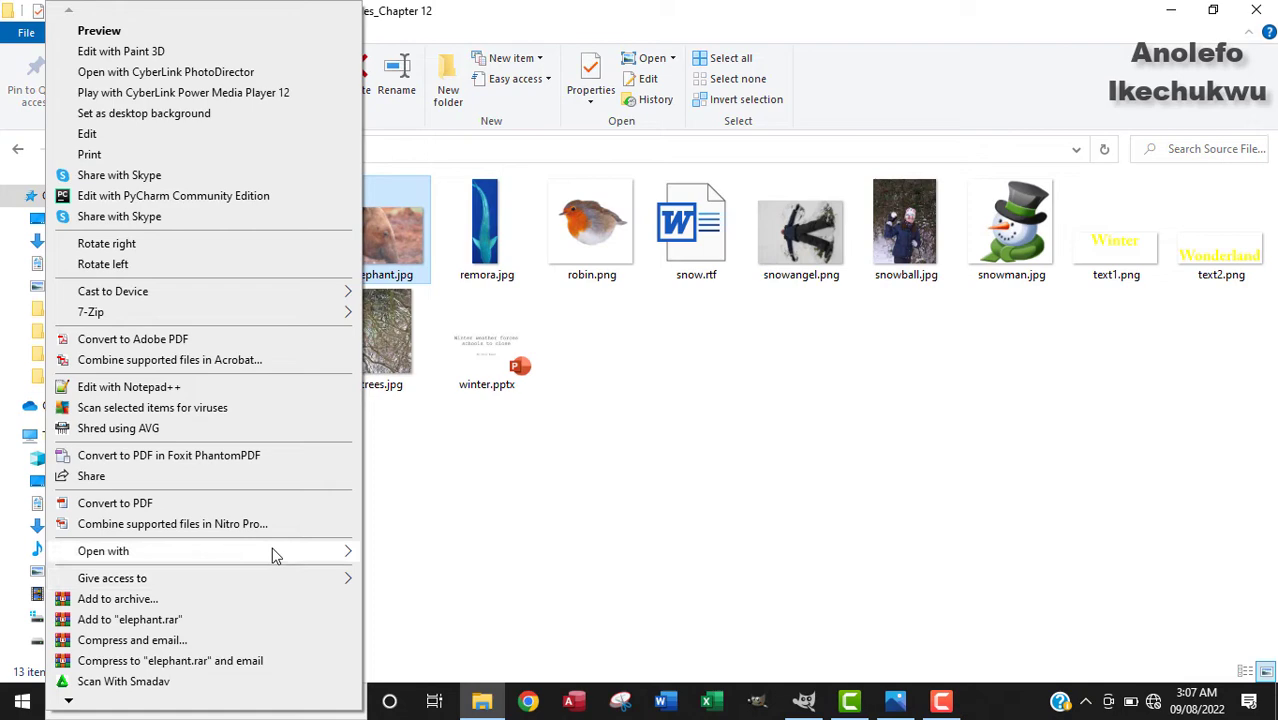
mouse_move(272, 549)
click(405, 275)
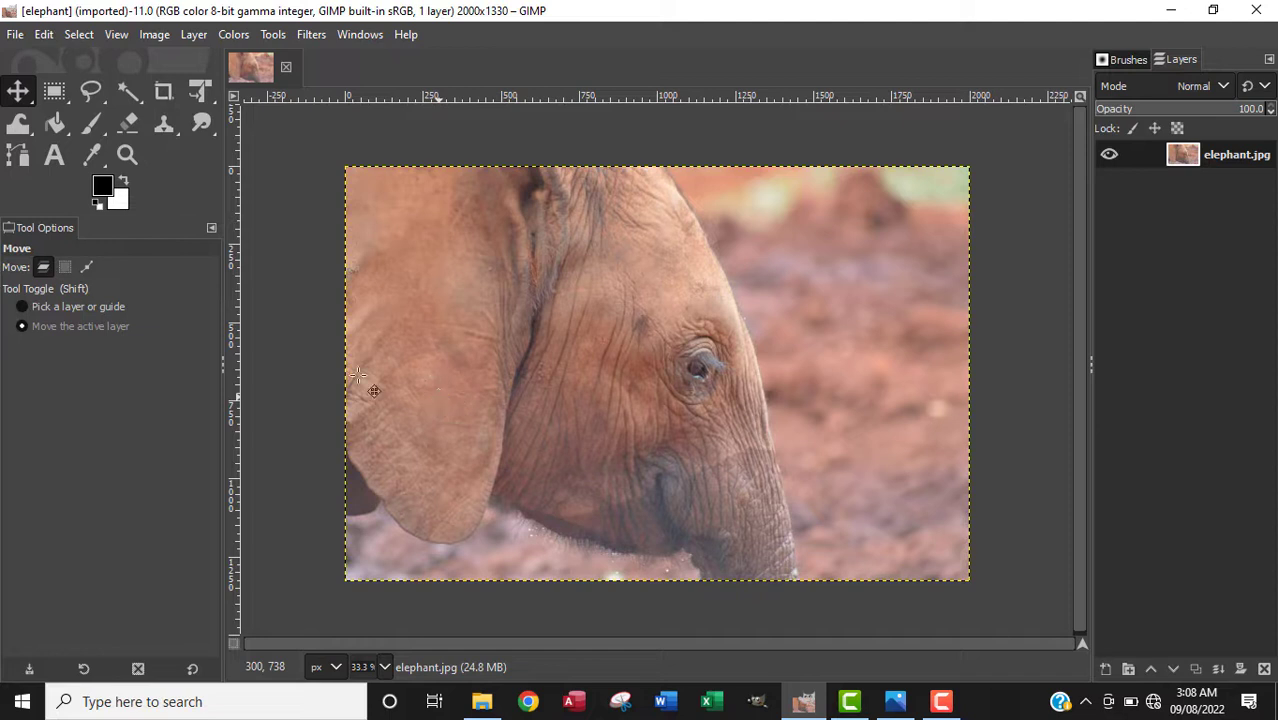
- Flip the whole elephant image horizontally so the elephant faces left
click(155, 36)
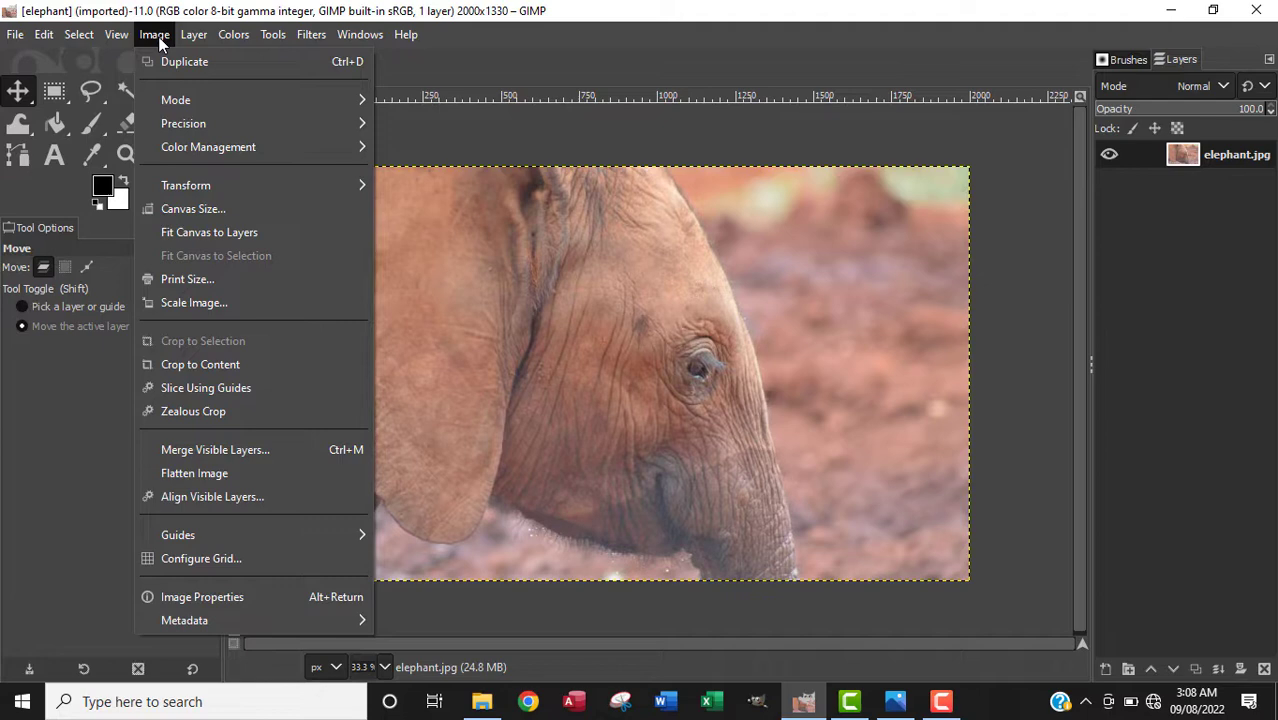
mouse_move(223, 184)
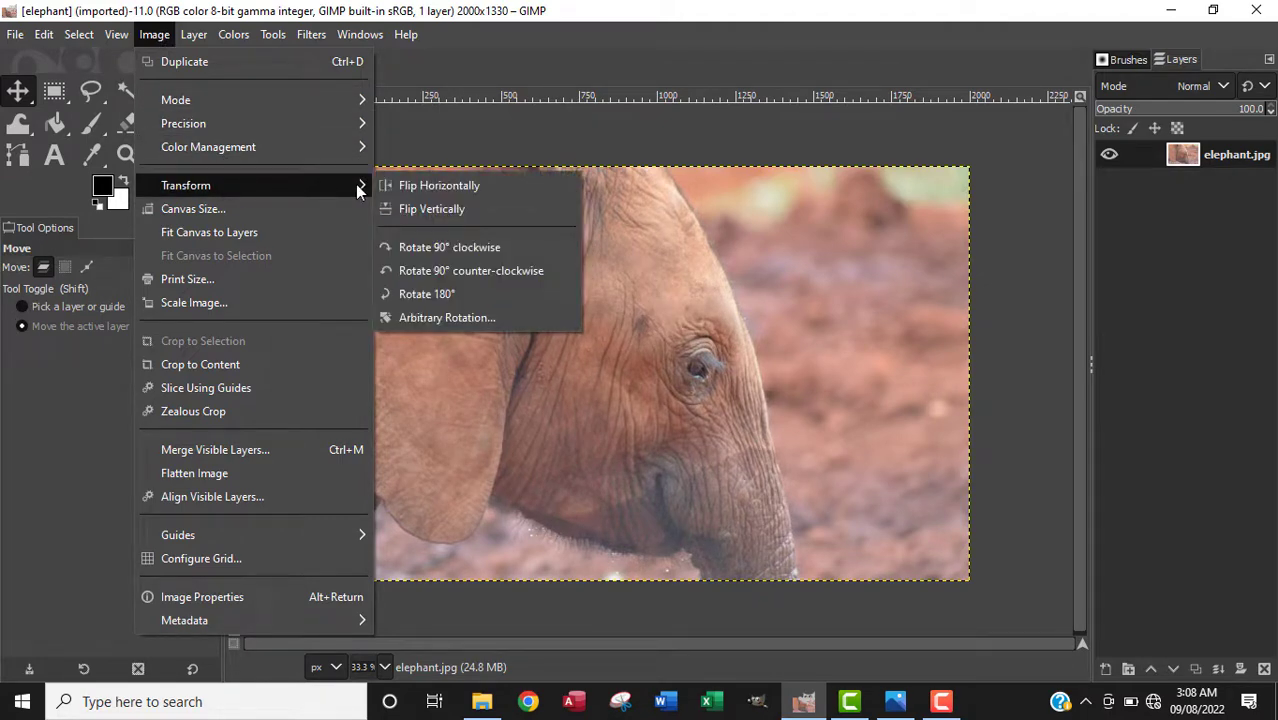
click(430, 188)
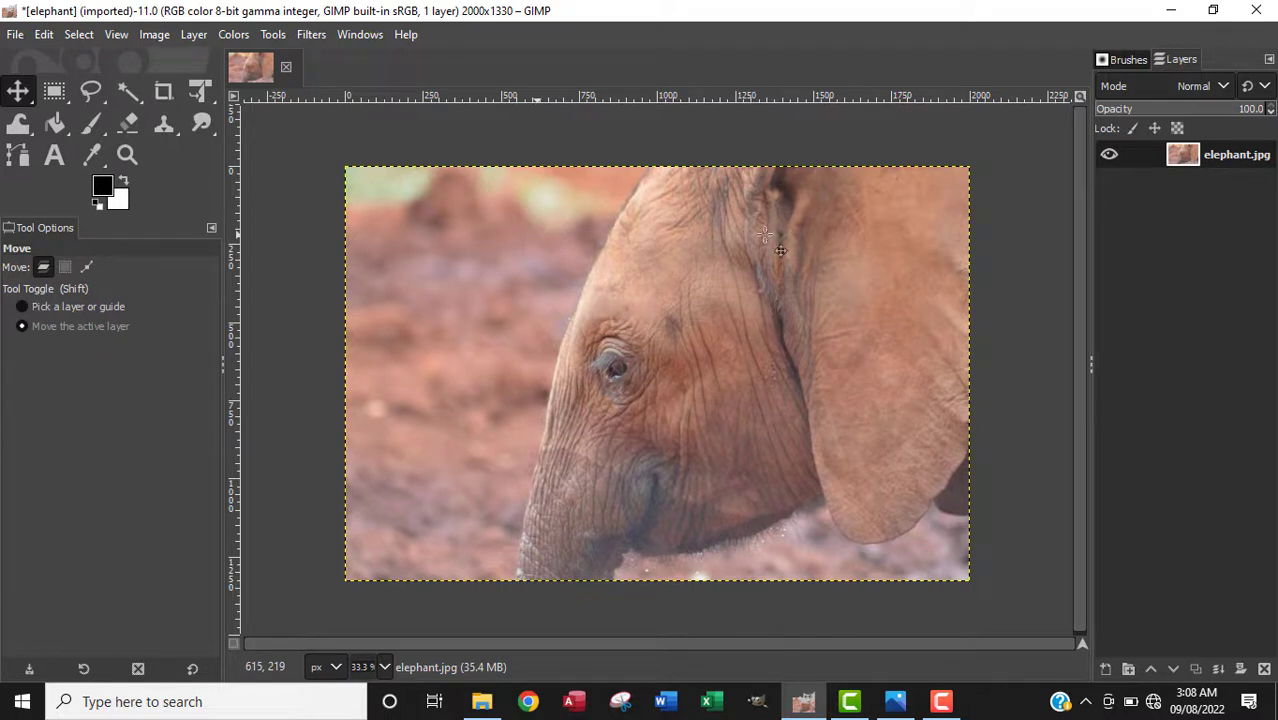
- Scale the elephant layer to 1000 px wide and drag it to the canvas's right edge
right_click(1184, 160)
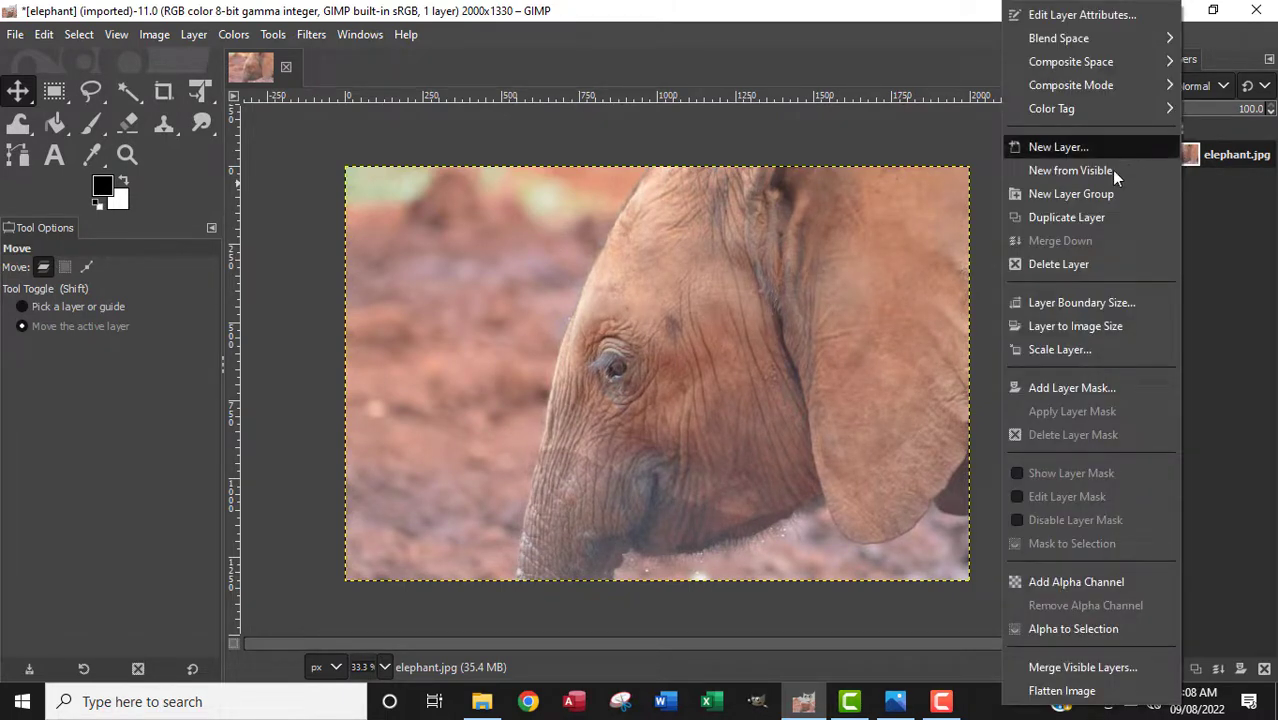
click(1059, 351)
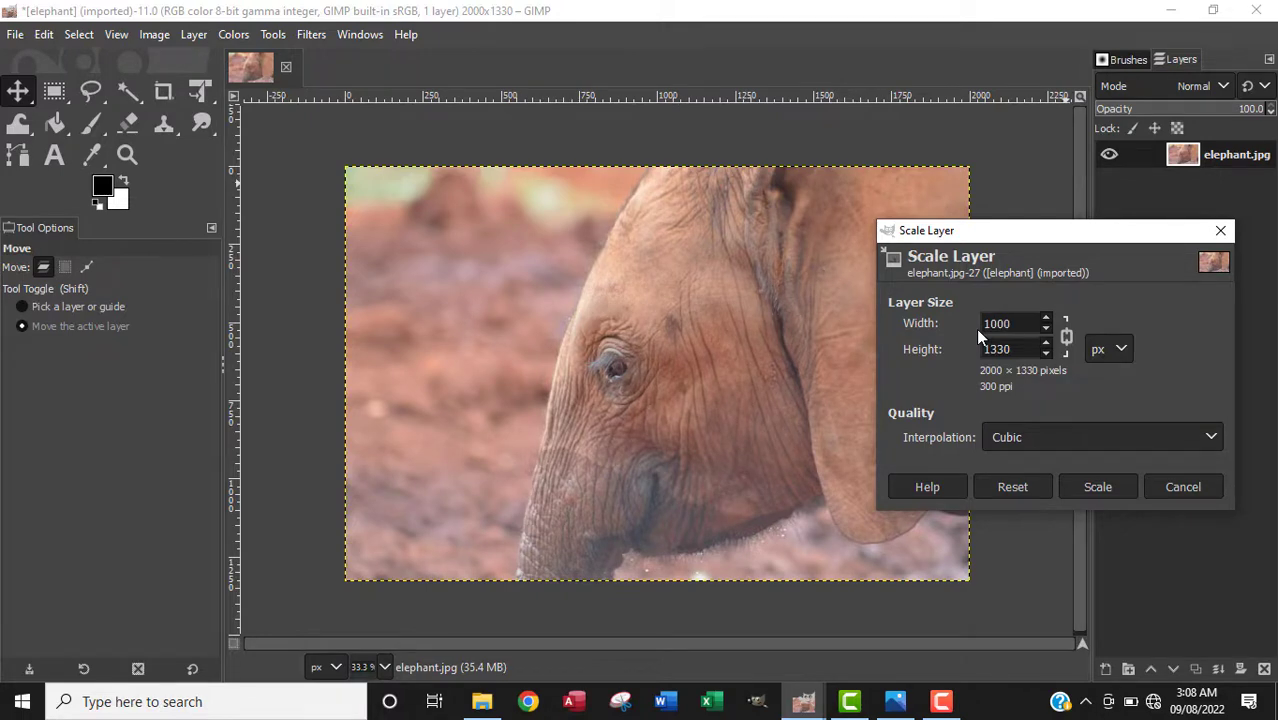
text(1000)
click(1097, 486)
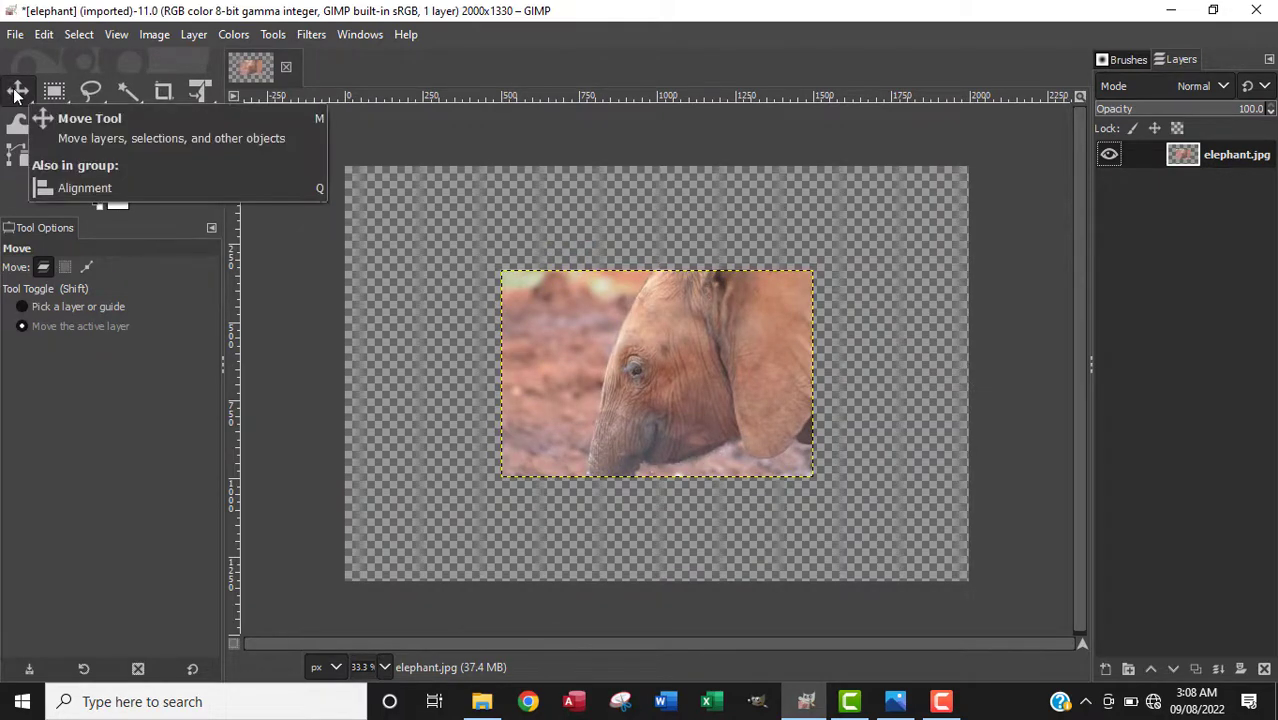
drag(664, 373, 818, 382)
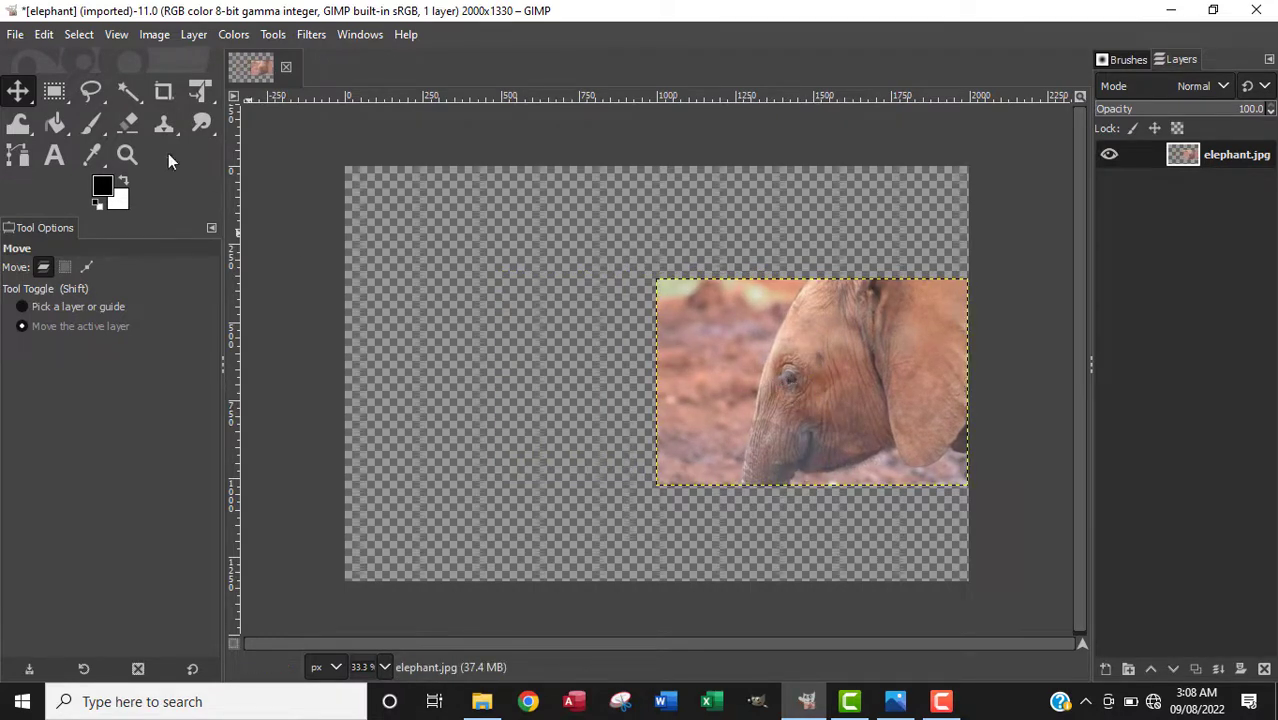
click(15, 34)
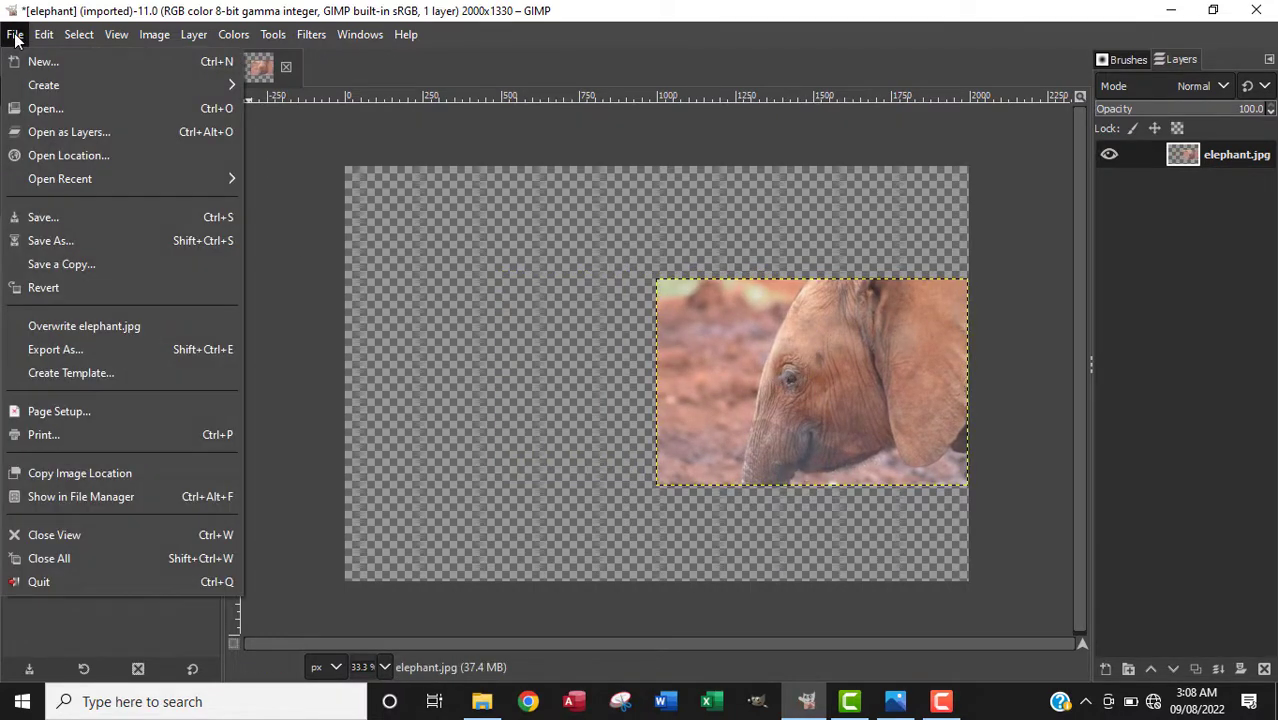
- Load elephant.jpg again as a new top layer with Open as Layers
click(69, 133)
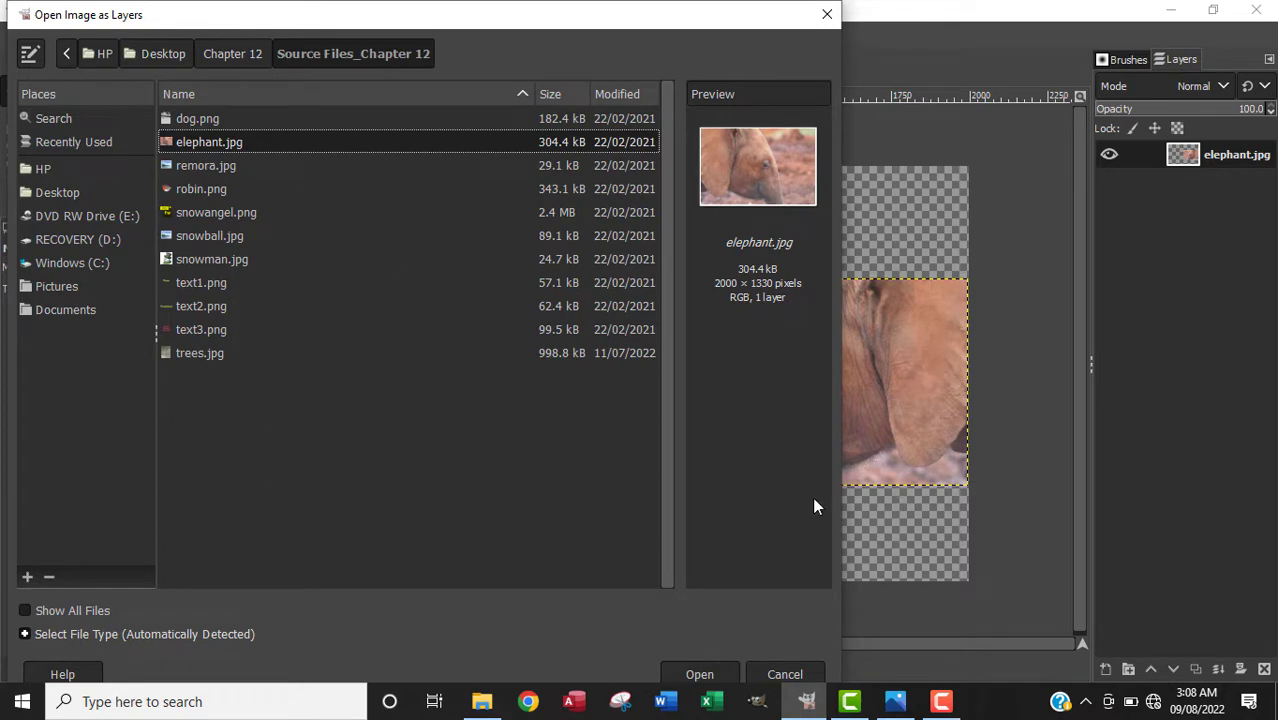
click(700, 674)
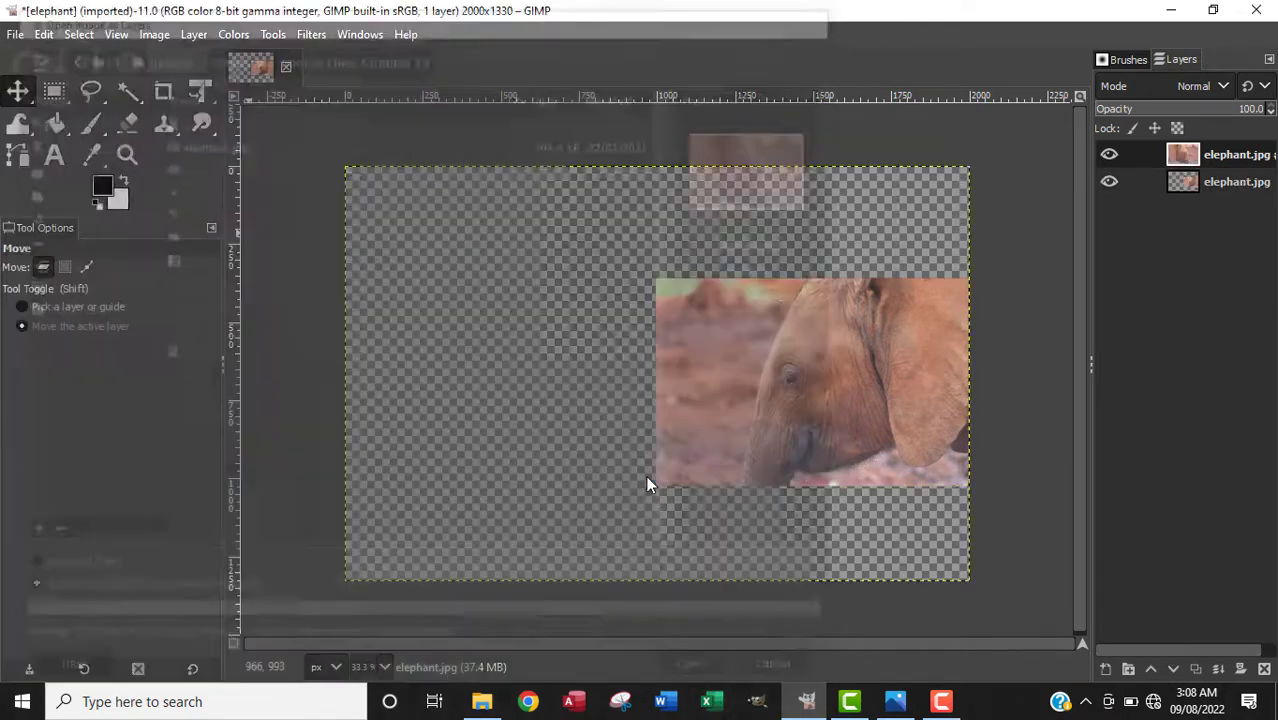
- Scale the top elephant layer to 1000 px wide and move it left, facing the other
right_click(1184, 158)
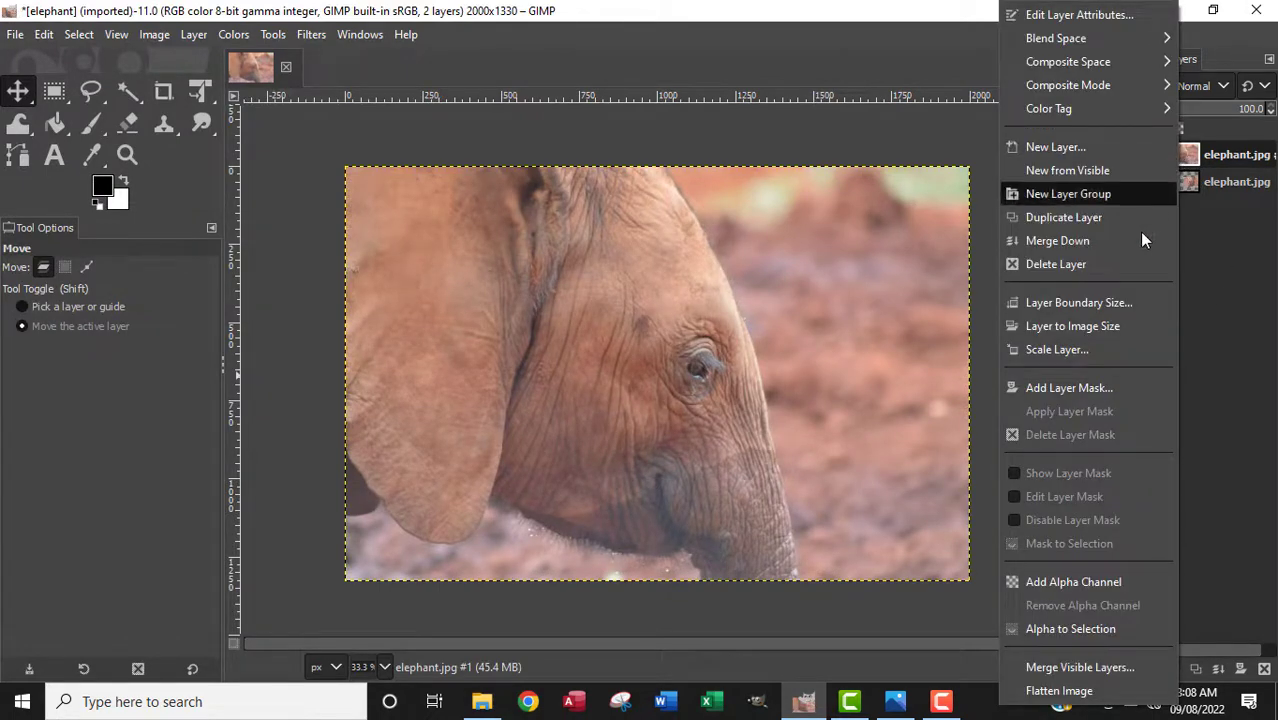
click(1081, 352)
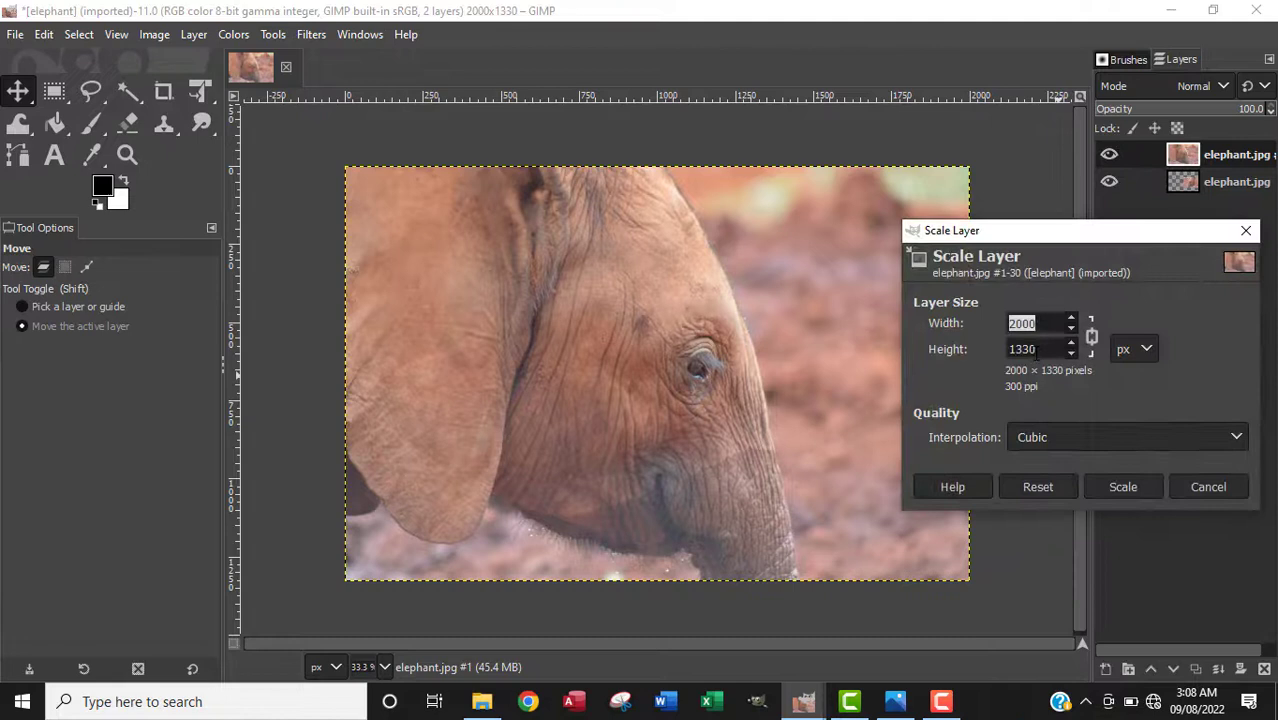
text(1000)
click(1108, 488)
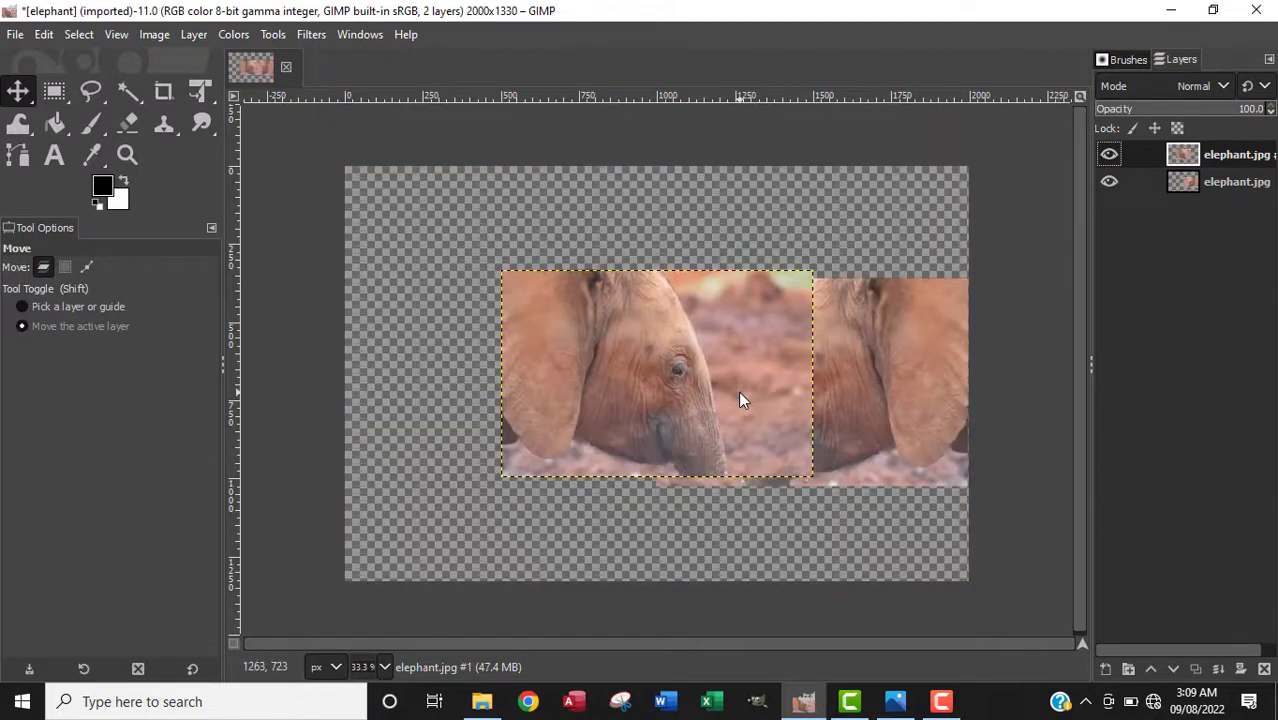
drag(749, 369, 593, 375)
- Zoom in and nudge the left elephant layer a few pixels to line up with the right one
key(shift+p)
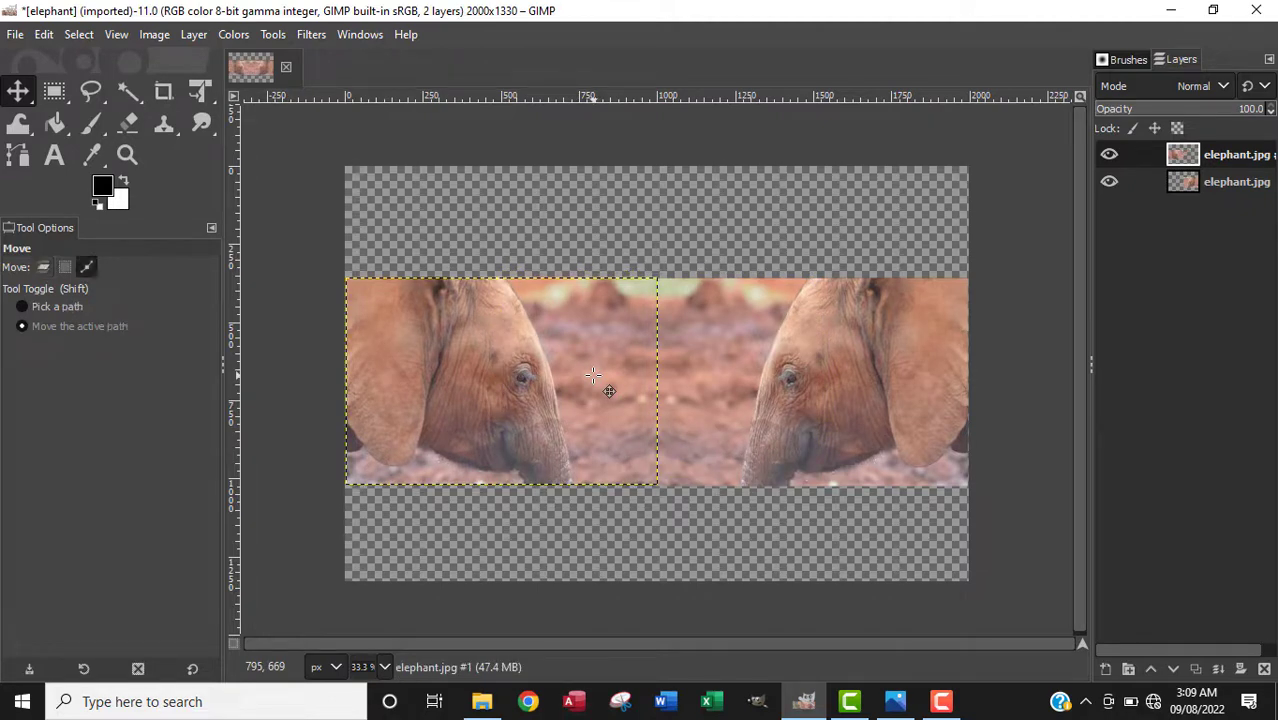
key(minus)
key(plus)
key(plus)
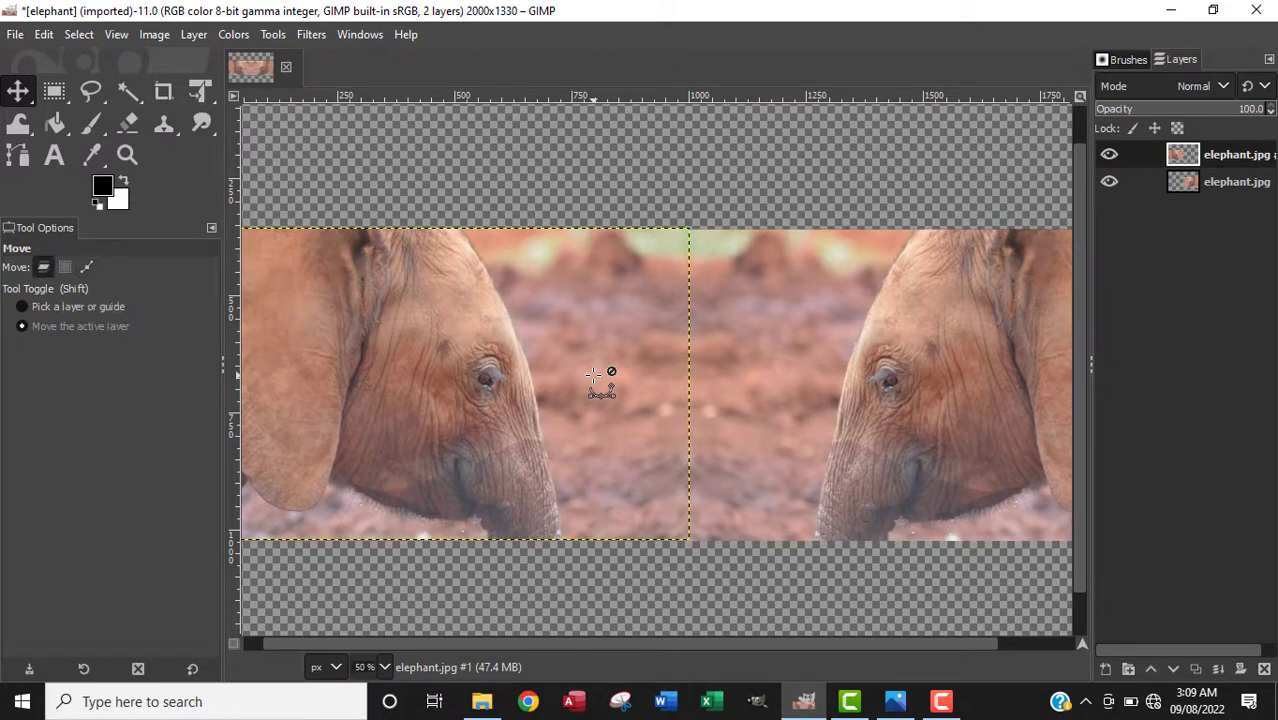
key(shift+l)
drag(822, 420, 826, 420)
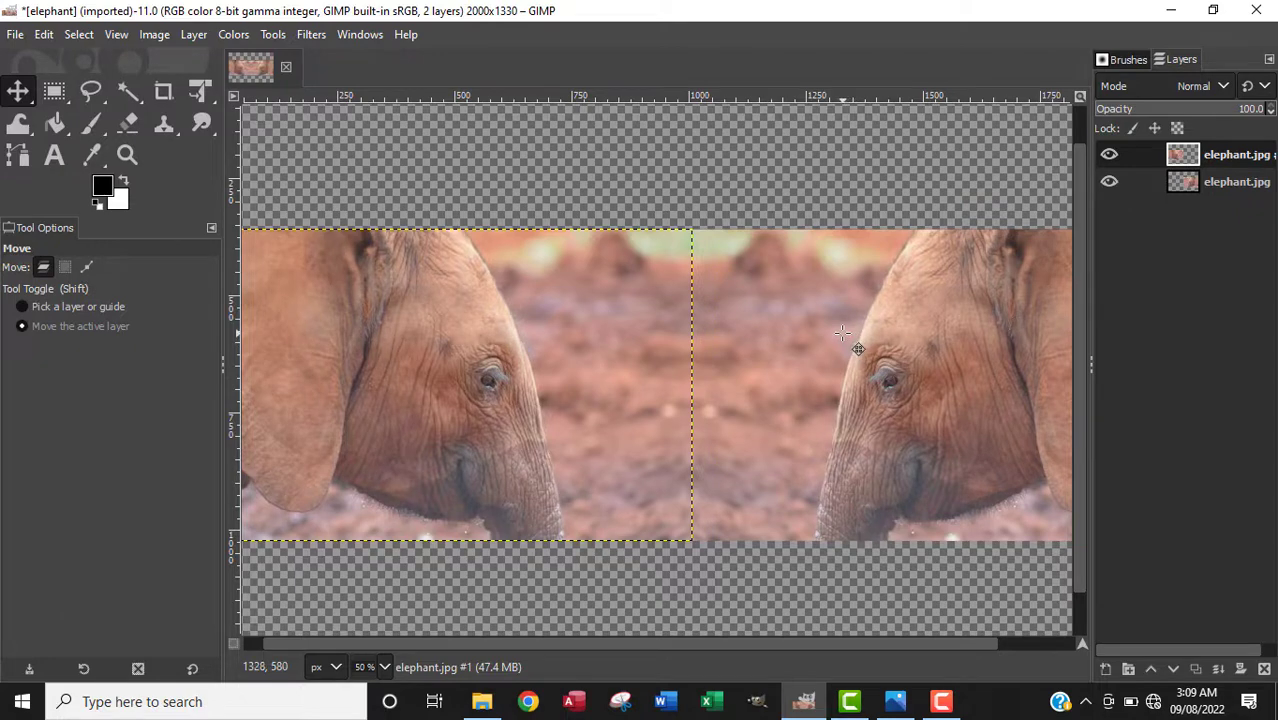
scroll(843, 333, down, 1)
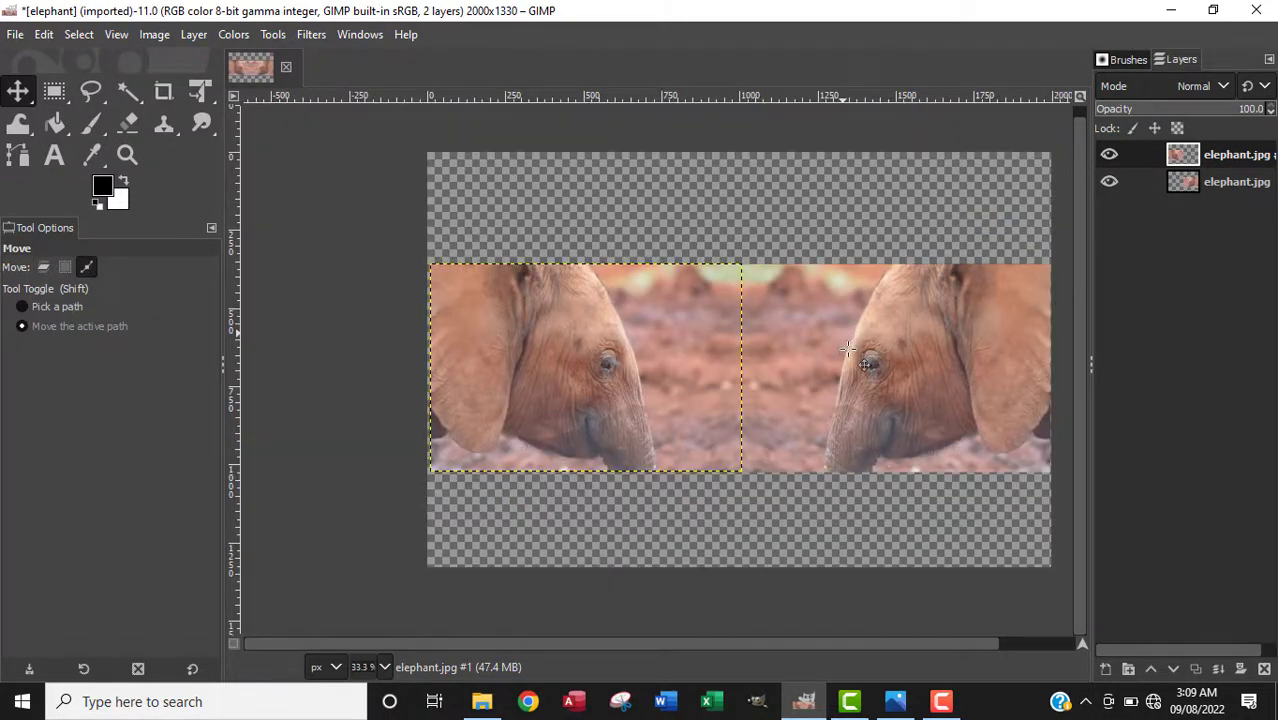
drag(663, 646, 693, 650)
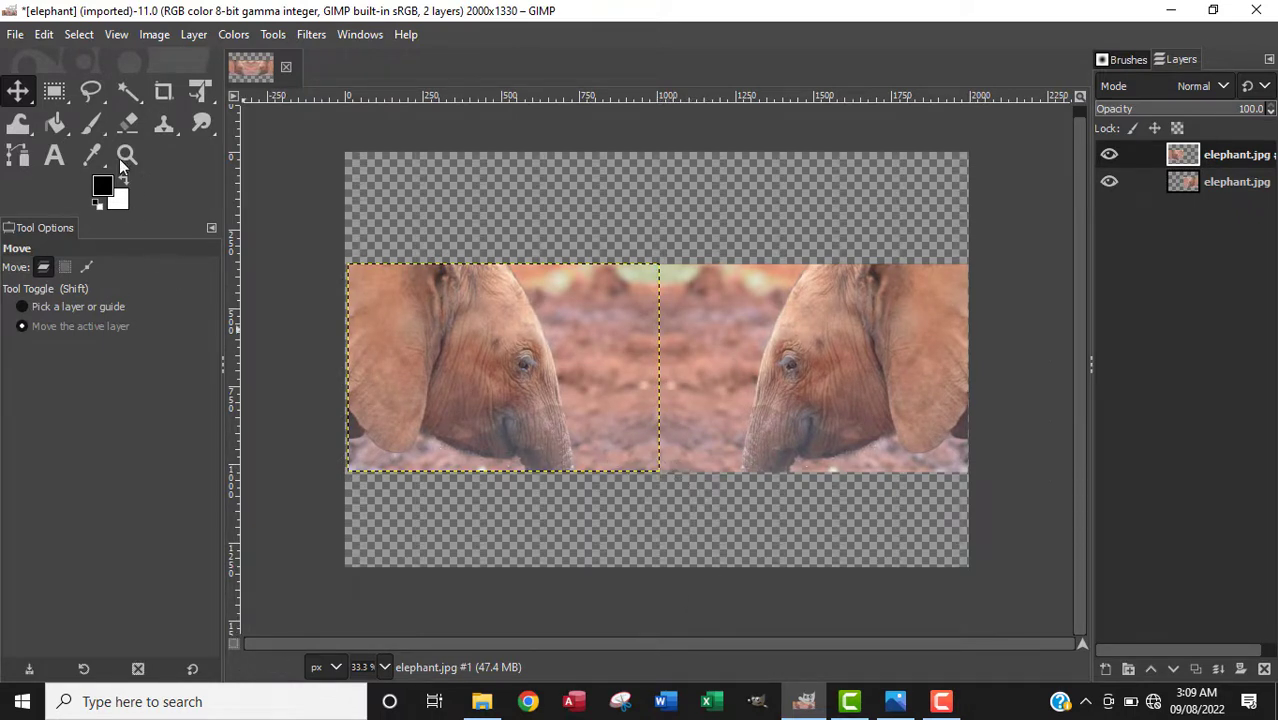
- Add text3.png, the red 'Tawara Elephant Orphanage' text, as a new layer
click(16, 38)
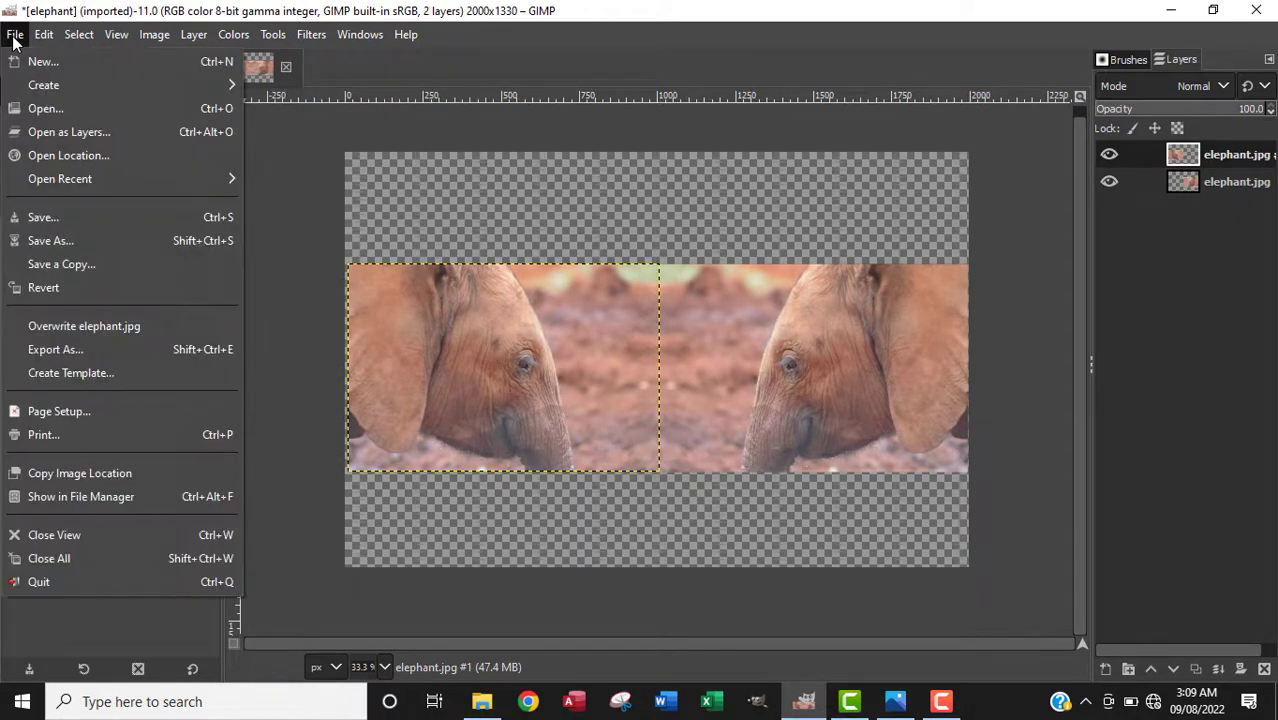
click(54, 136)
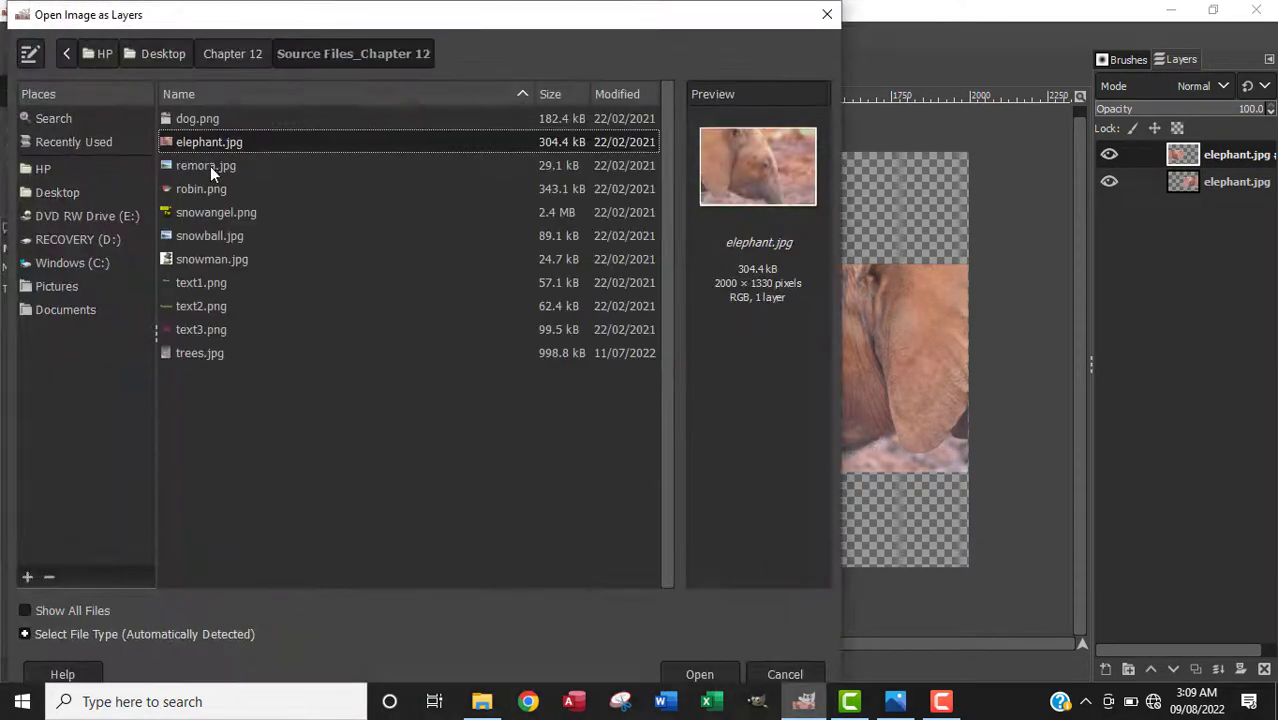
click(202, 333)
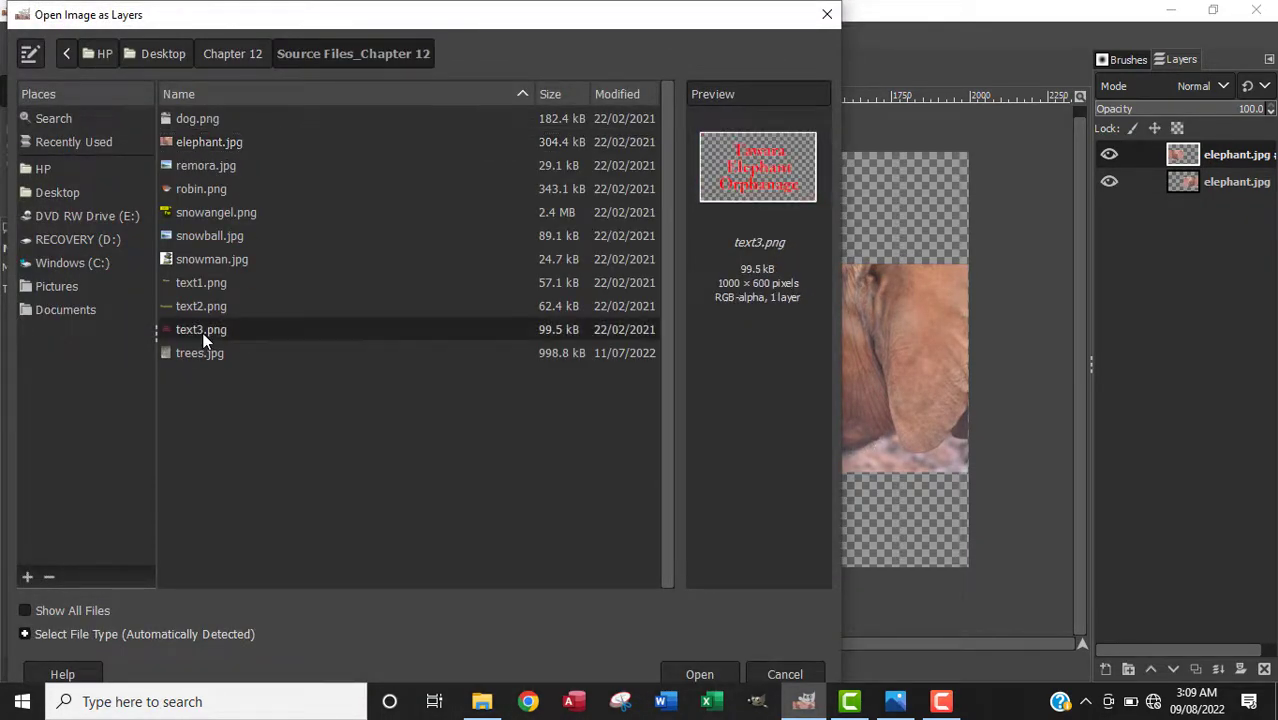
click(701, 674)
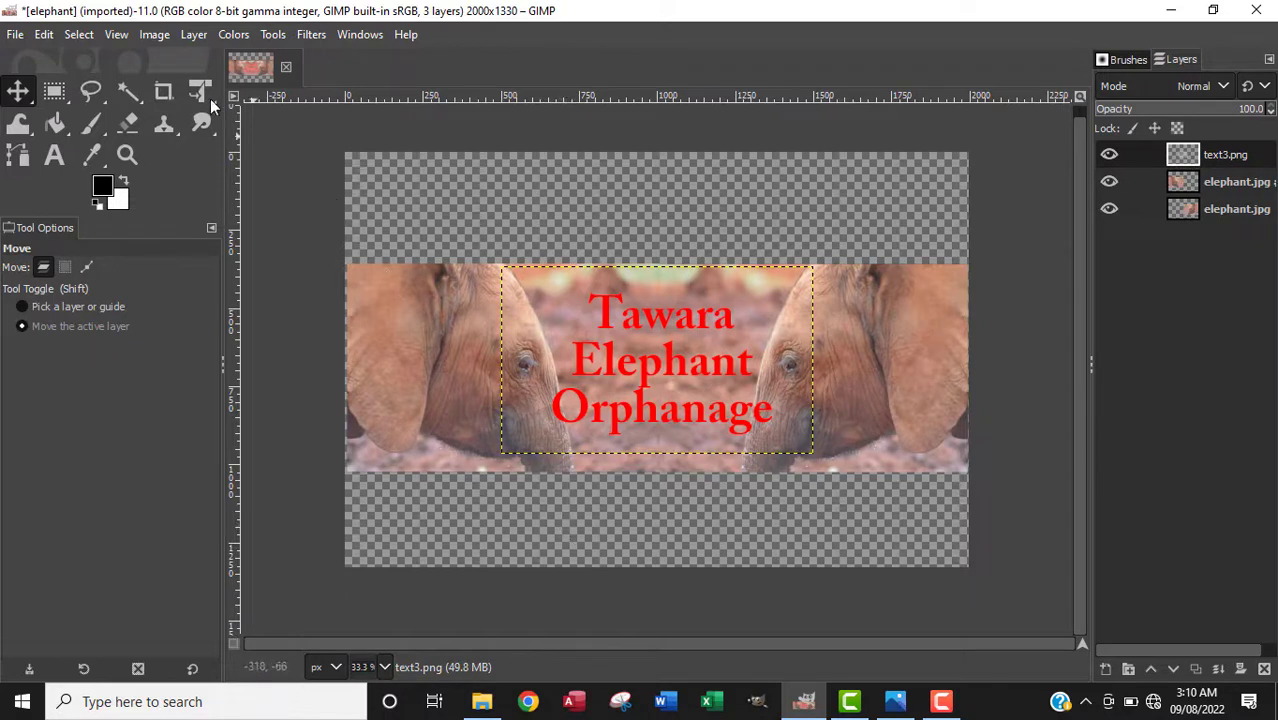
- Crop the image to content at 1987×666 and compare it against the Photos reference
click(154, 36)
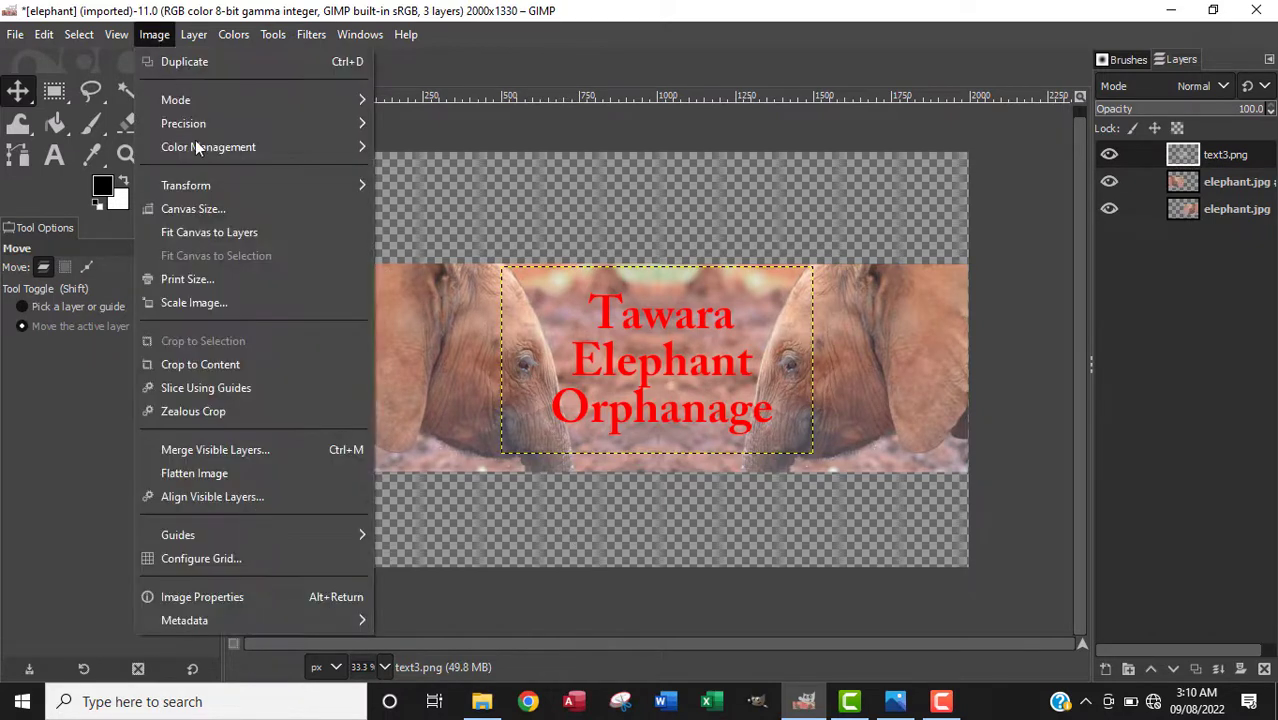
click(237, 366)
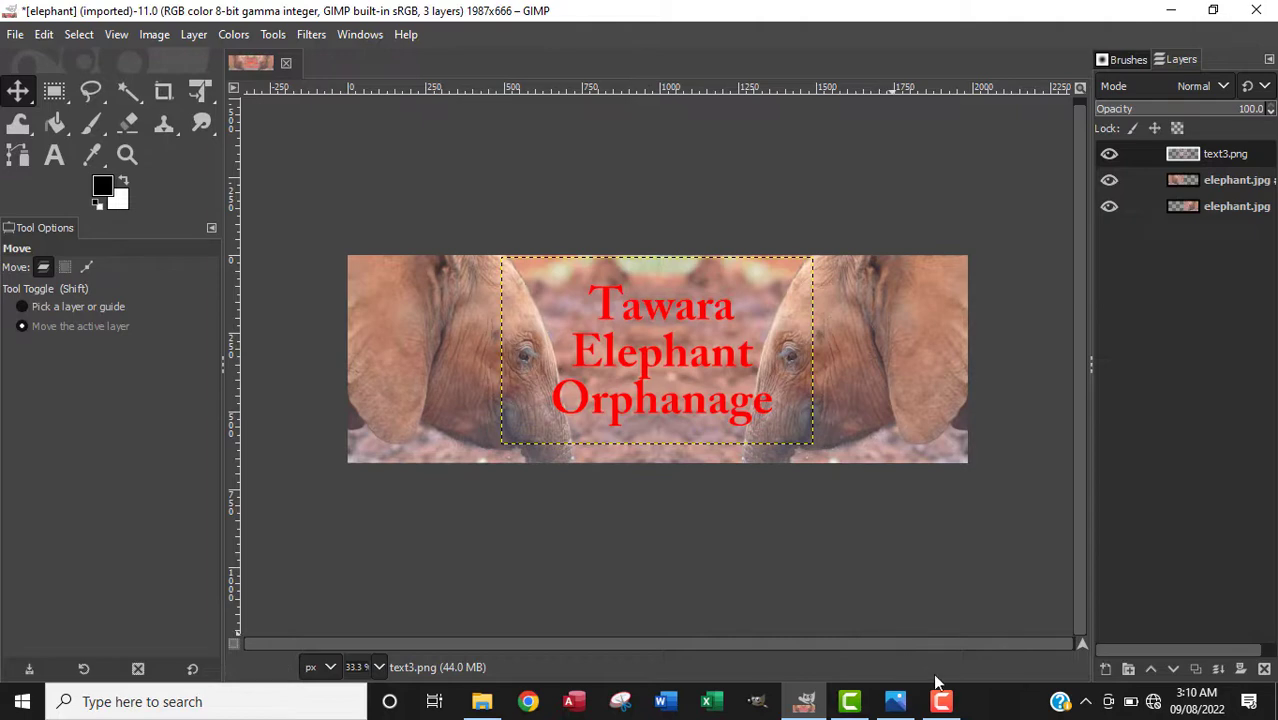
click(870, 590)
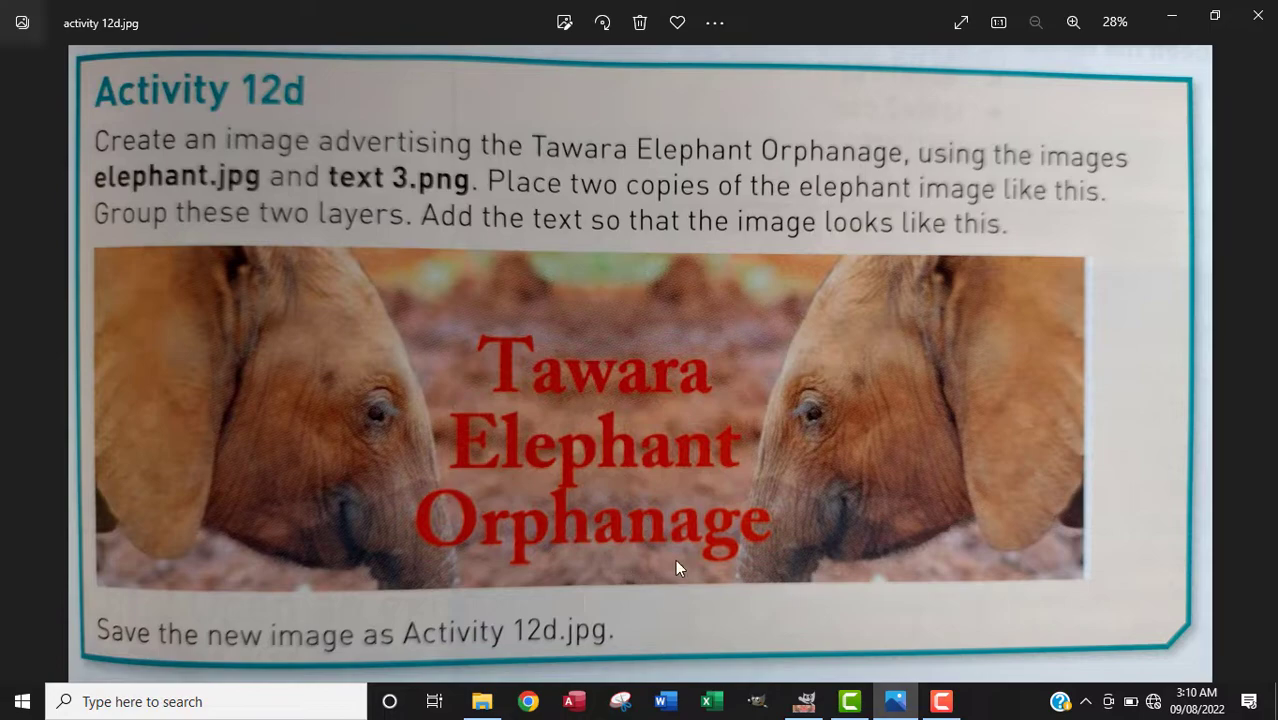
mouse_move(804, 701)
click(780, 610)
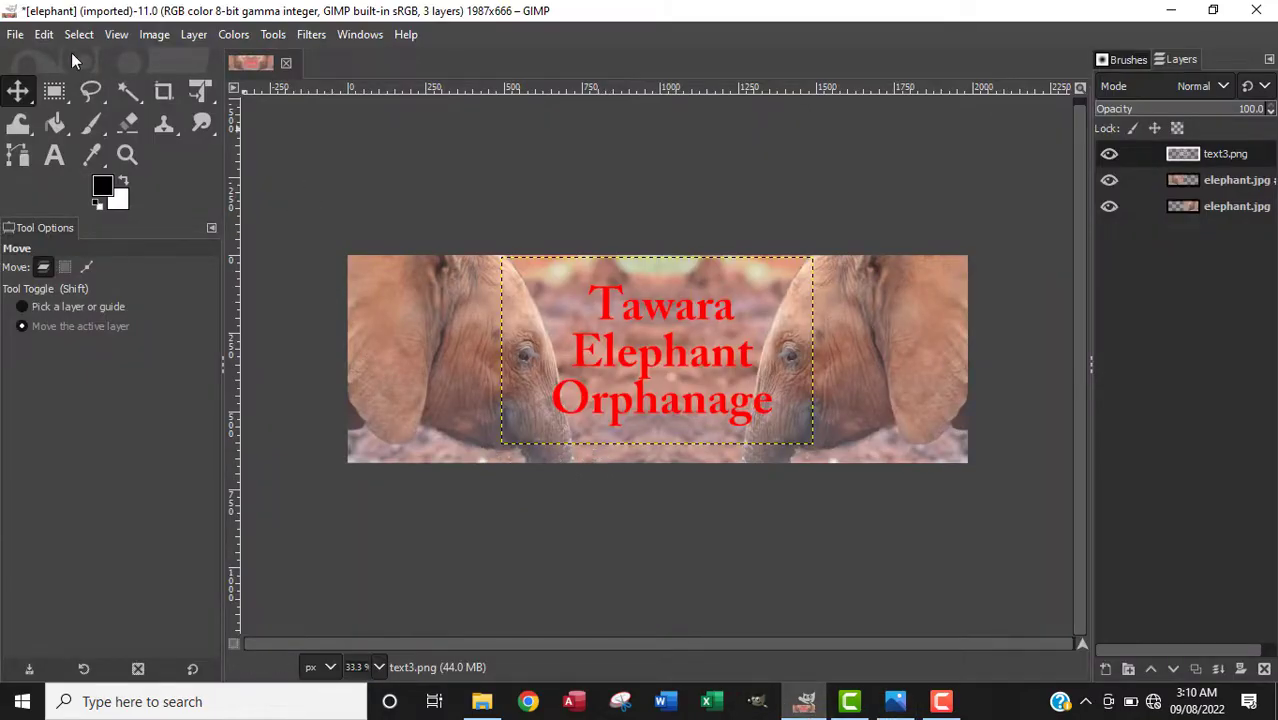
- Start exporting to Chapter 12 > Worked_Chapter 12, renaming the file to 'activity 12d.'
click(15, 35)
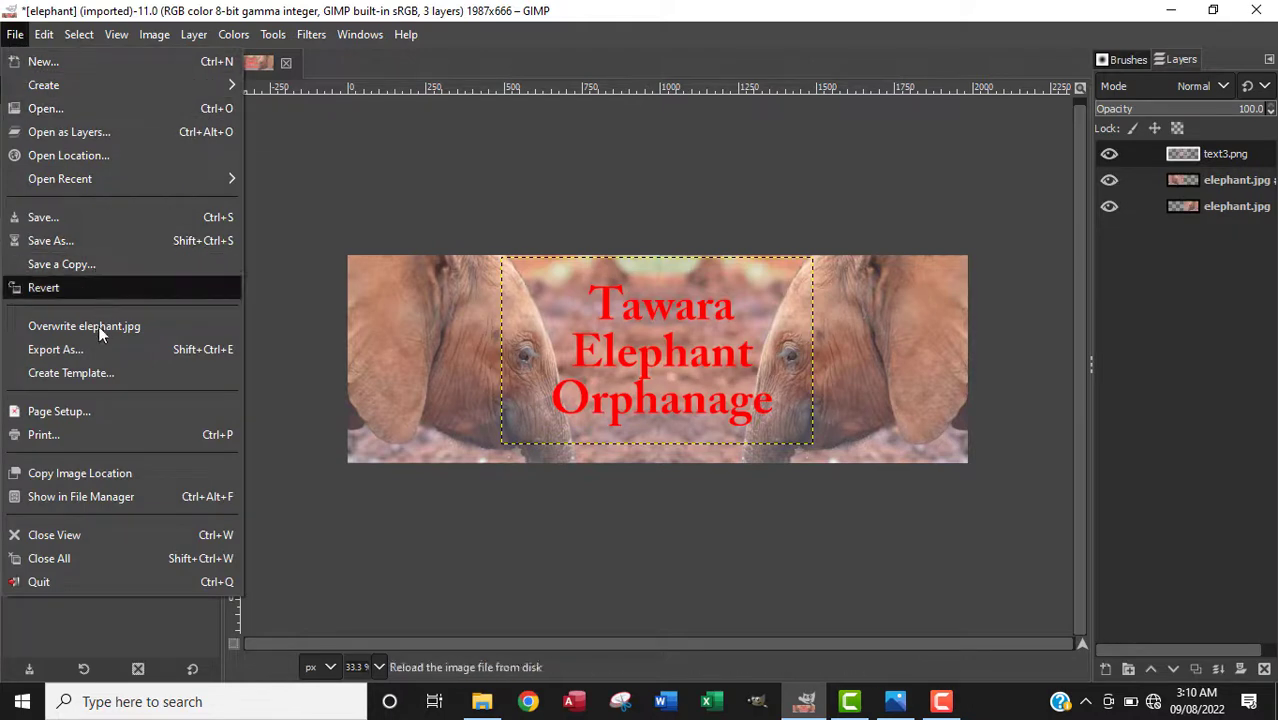
click(95, 356)
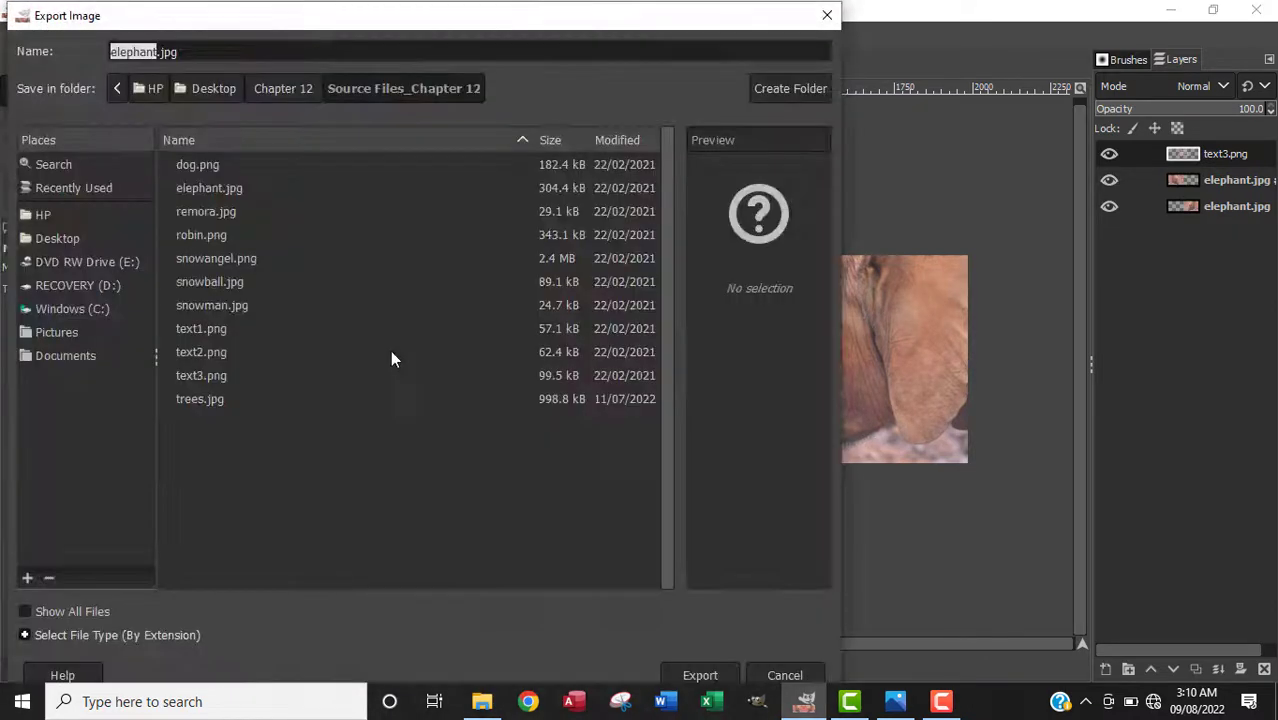
click(280, 90)
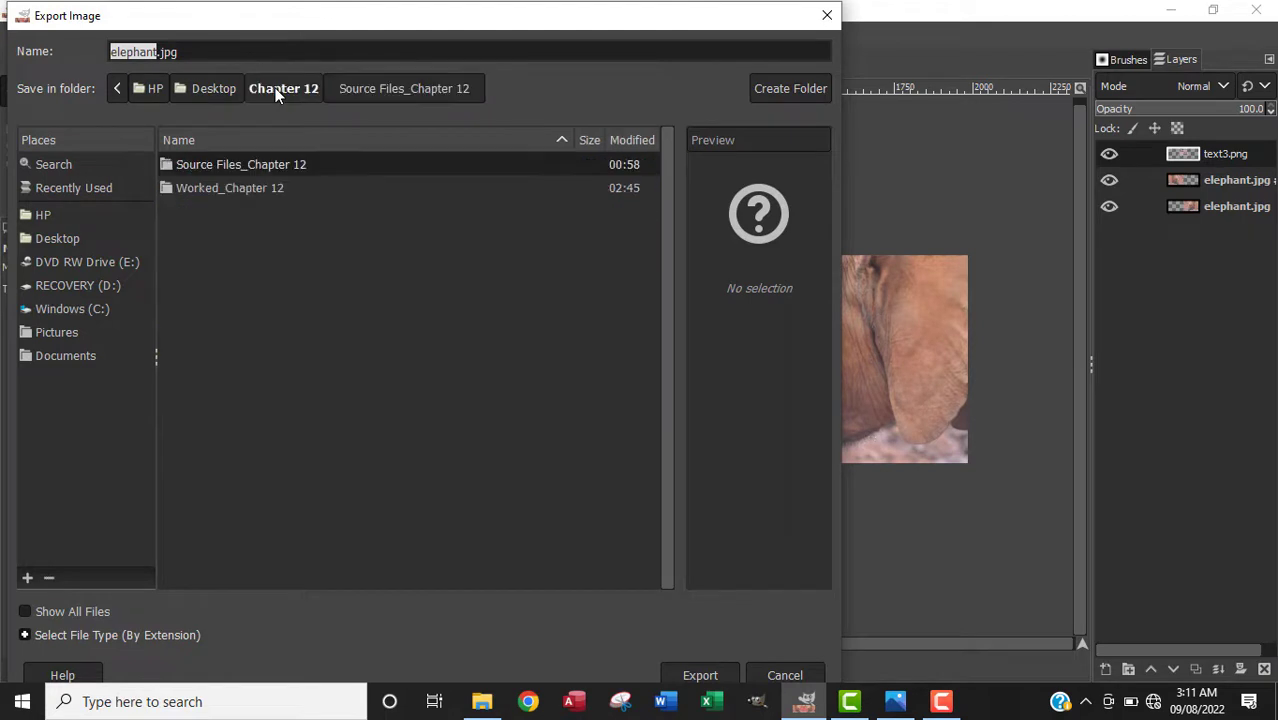
double_click(250, 188)
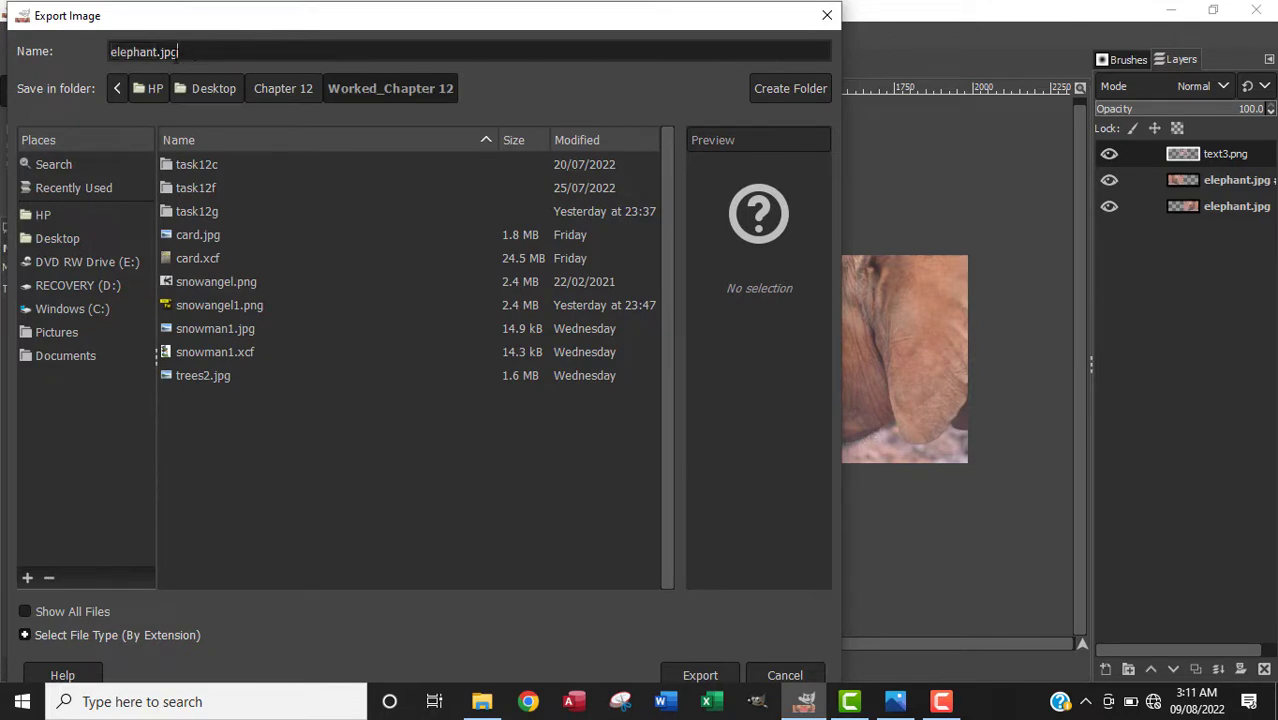
drag(180, 52, 88, 57)
text(ac)
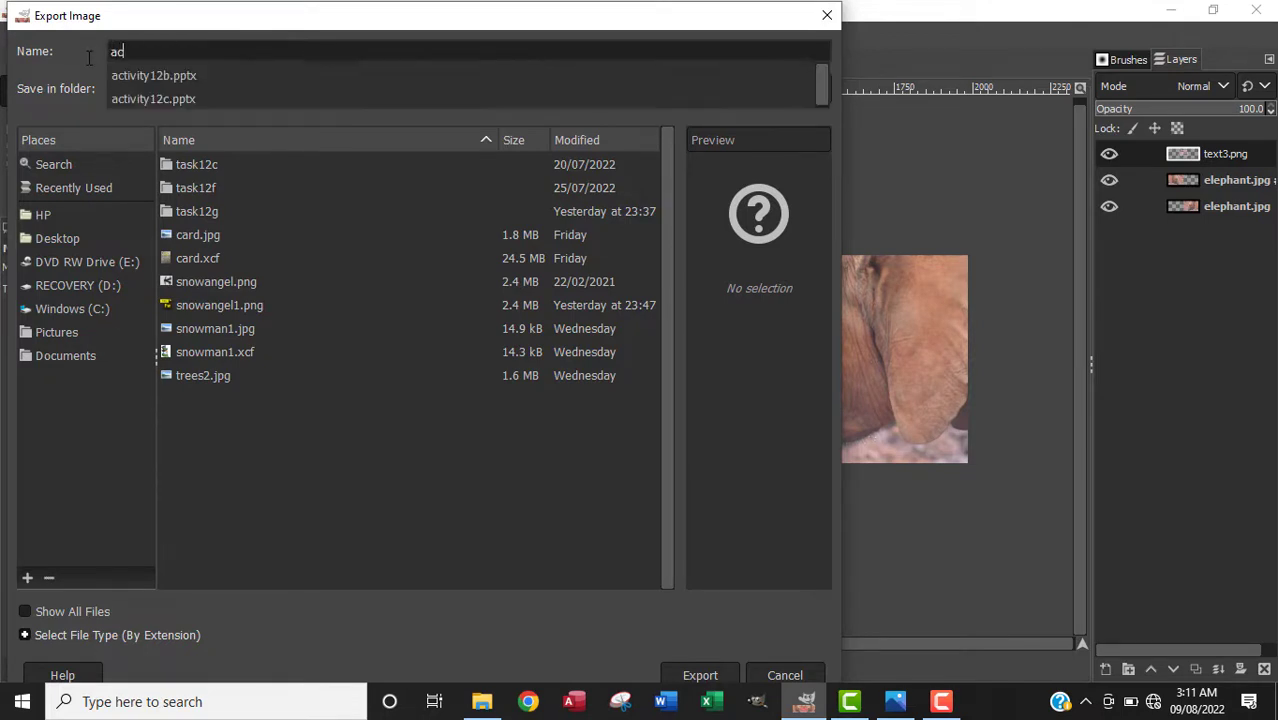
text(tivity 12)
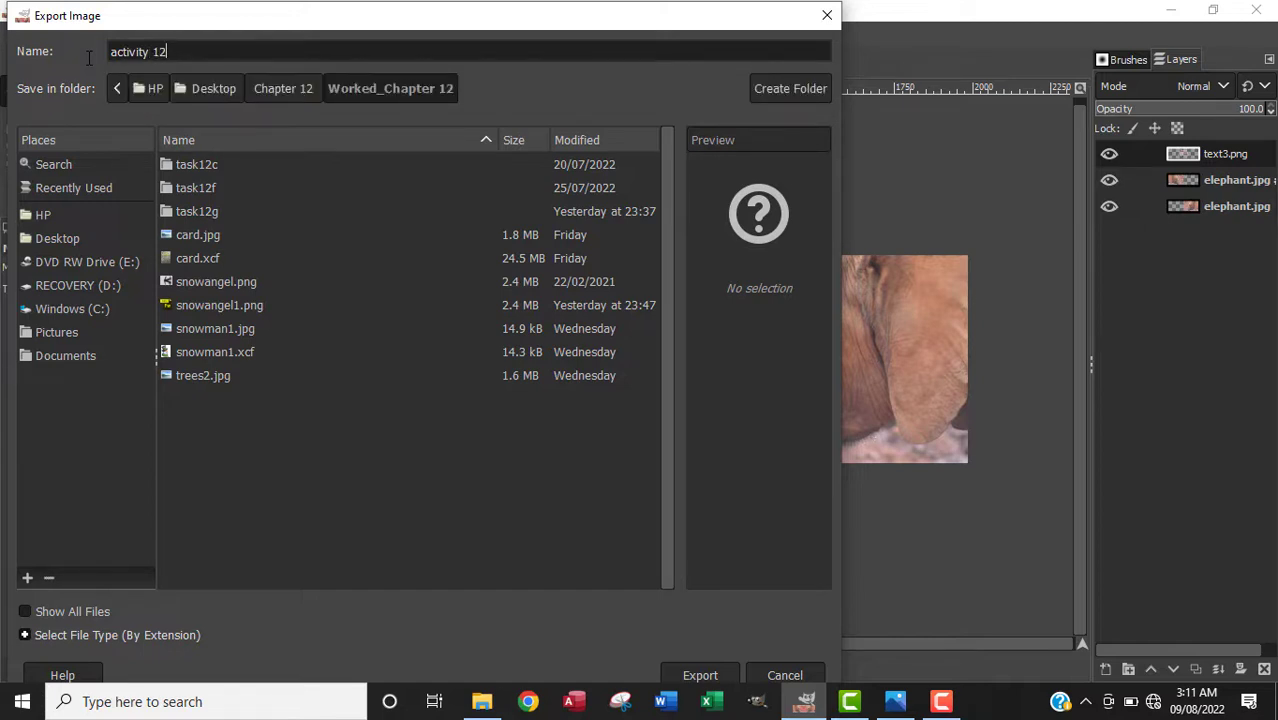
text(d.)
- Export the poster as 'activity 12d.jpg' with the JPEG image file type at quality 90
click(192, 635)
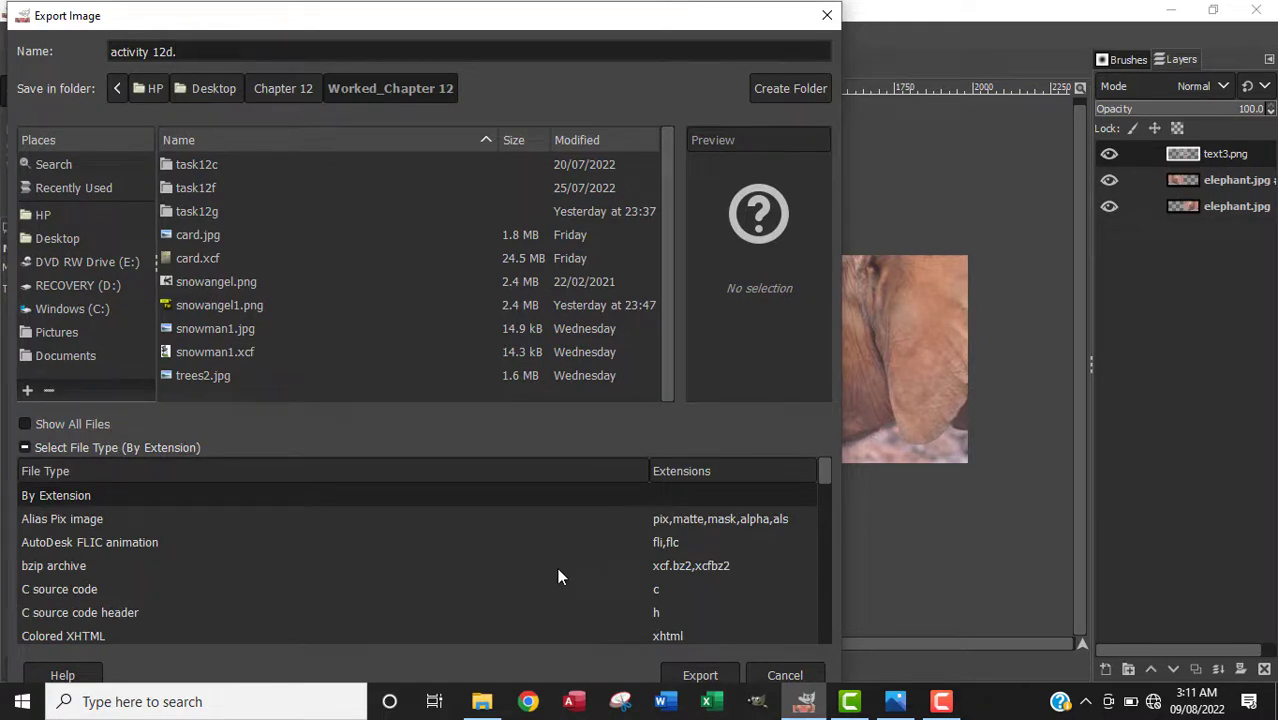
scroll(558, 577, down, 2)
scroll(558, 577, down, 3)
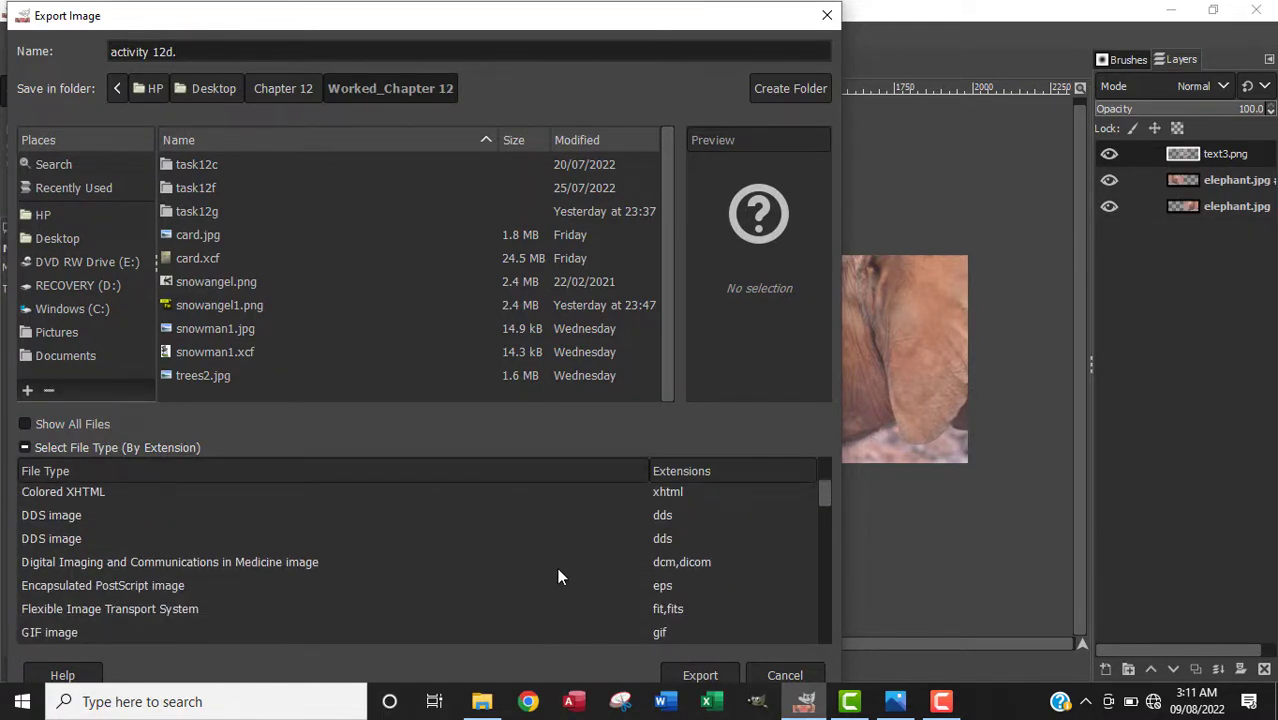
scroll(558, 577, down, 2)
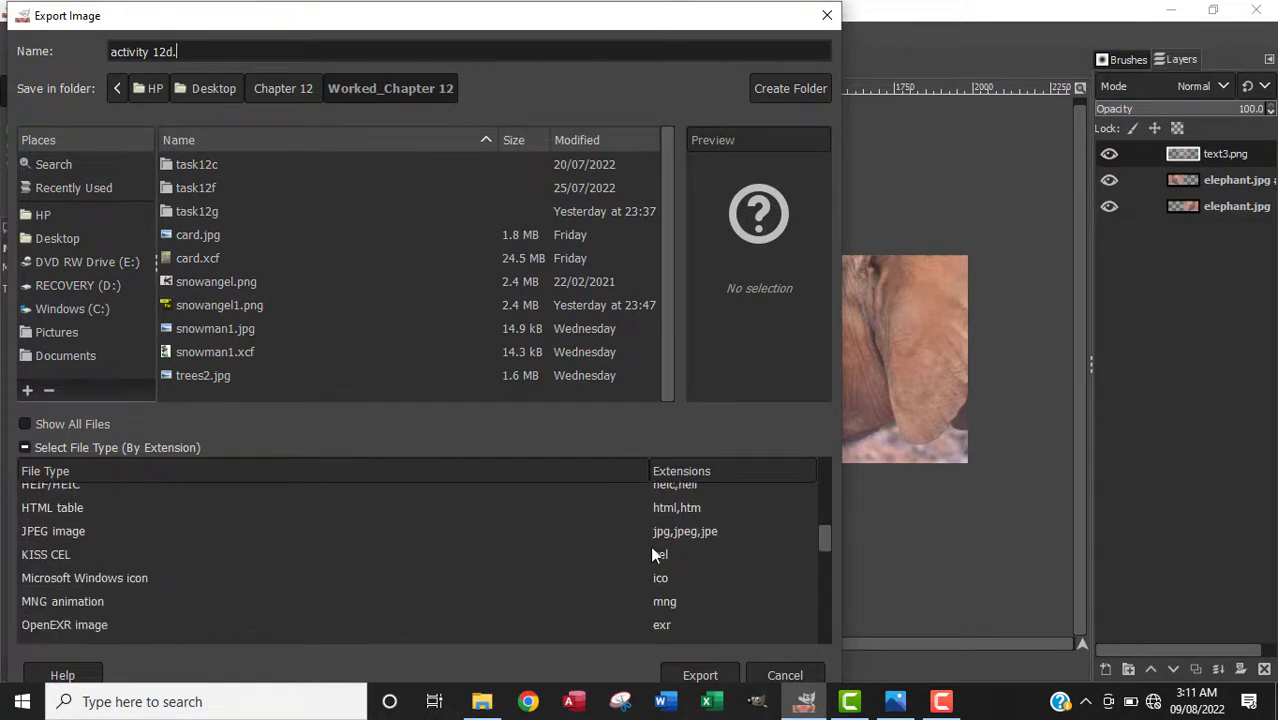
click(700, 539)
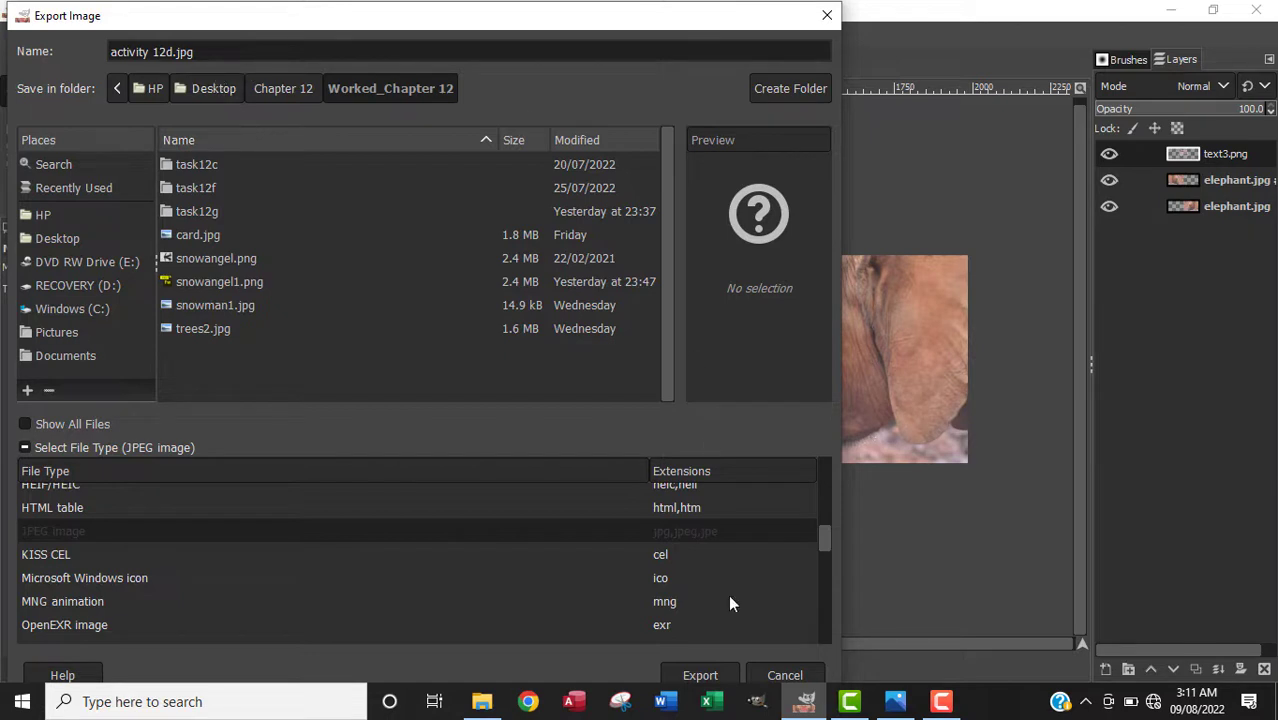
click(700, 675)
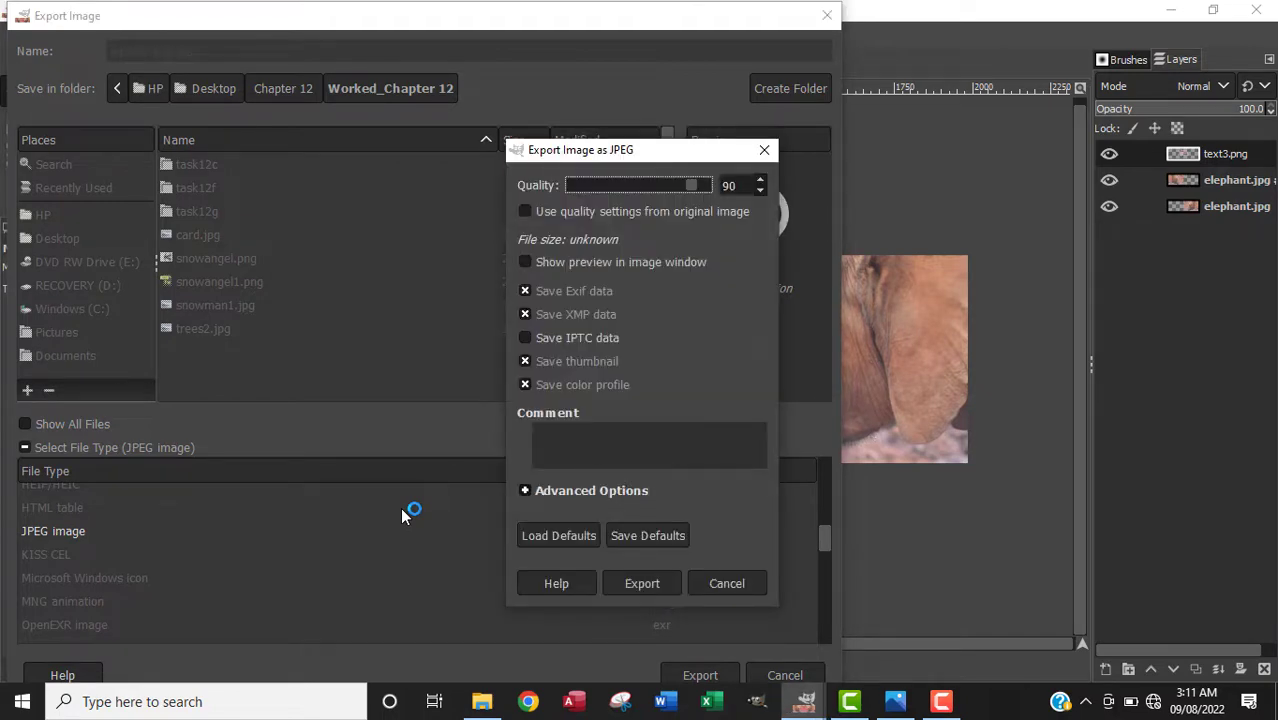
click(648, 587)
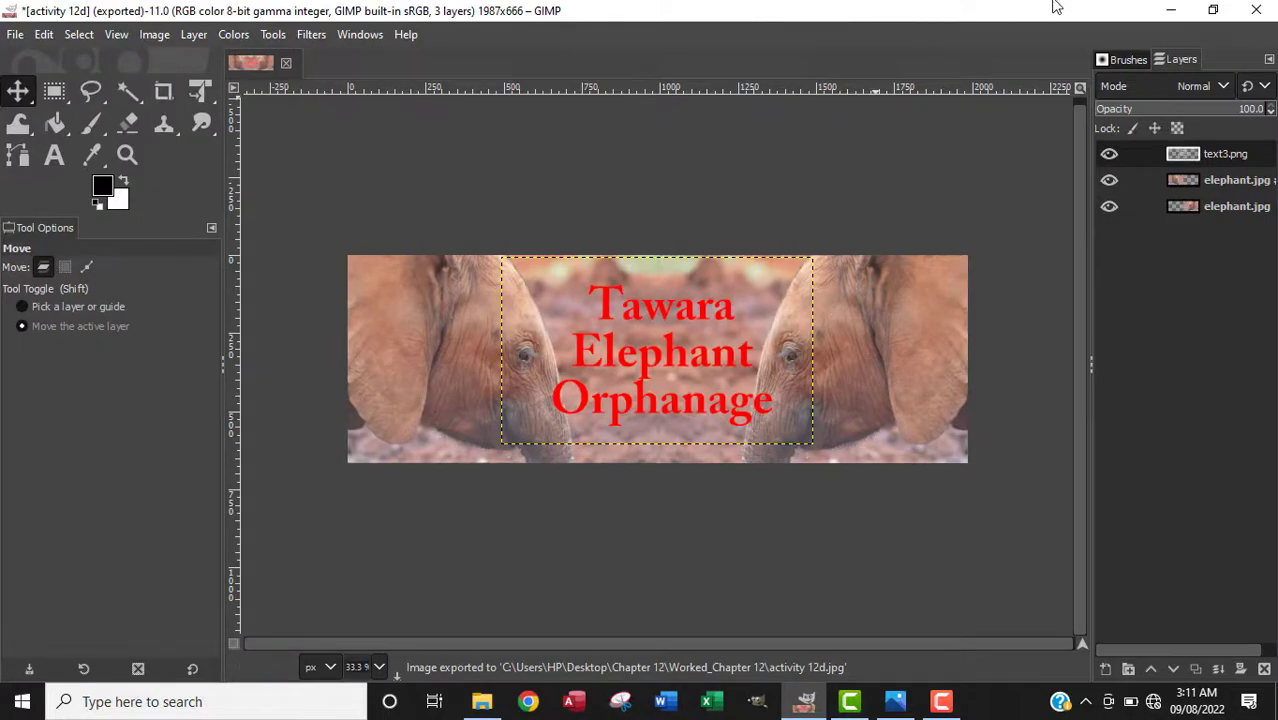
- Minimize GIMP, go back to Chapter 12 in File Explorer, and open Worked_Chapter 12 to select activity 12d.jpg
click(1170, 12)
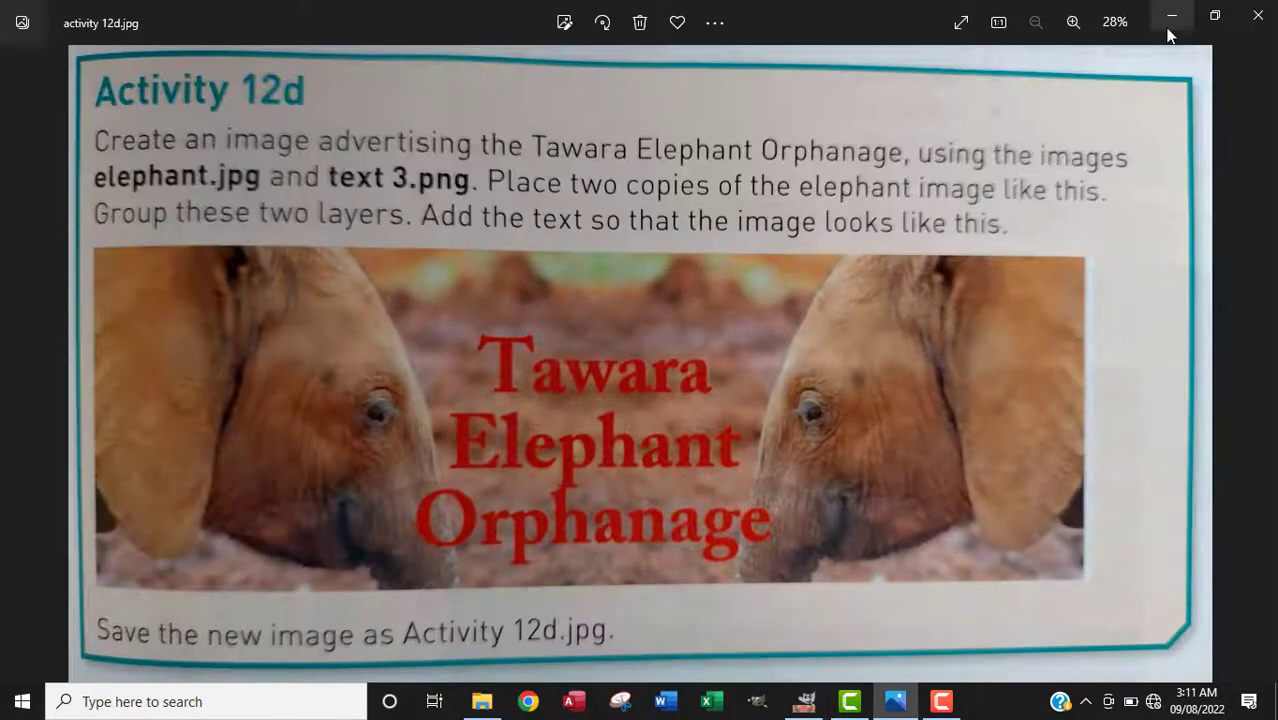
click(1171, 15)
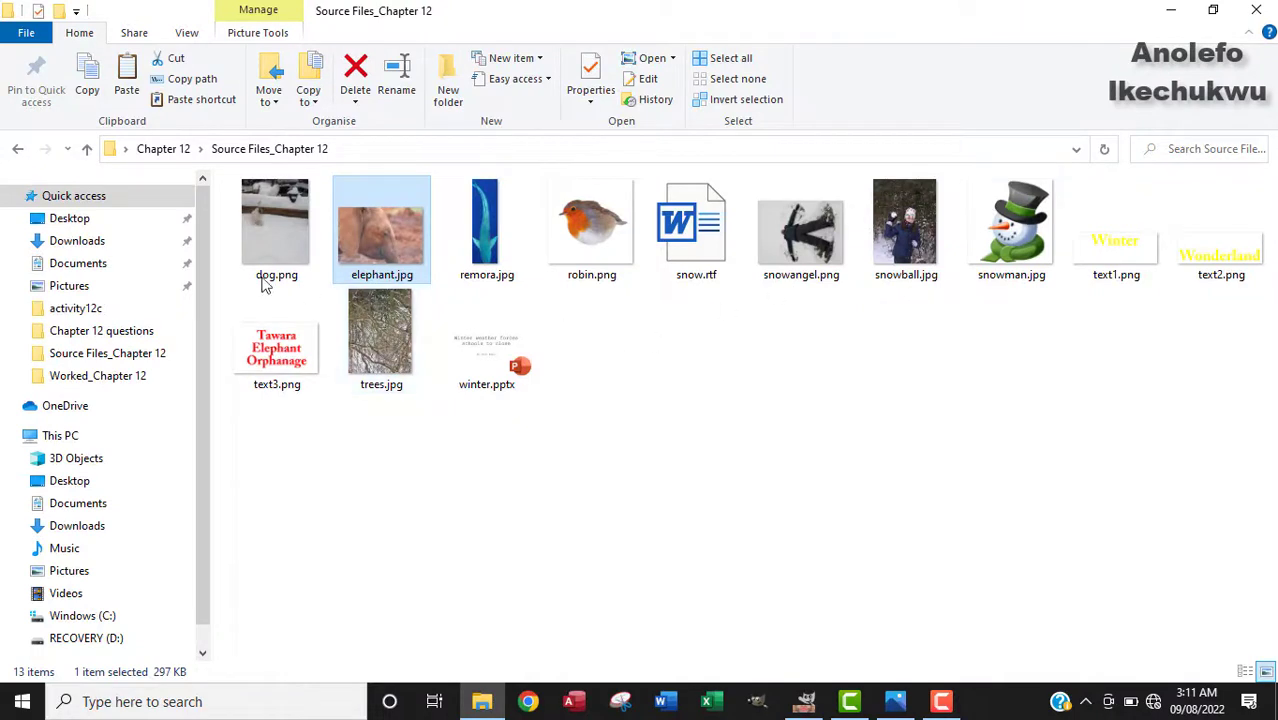
click(17, 149)
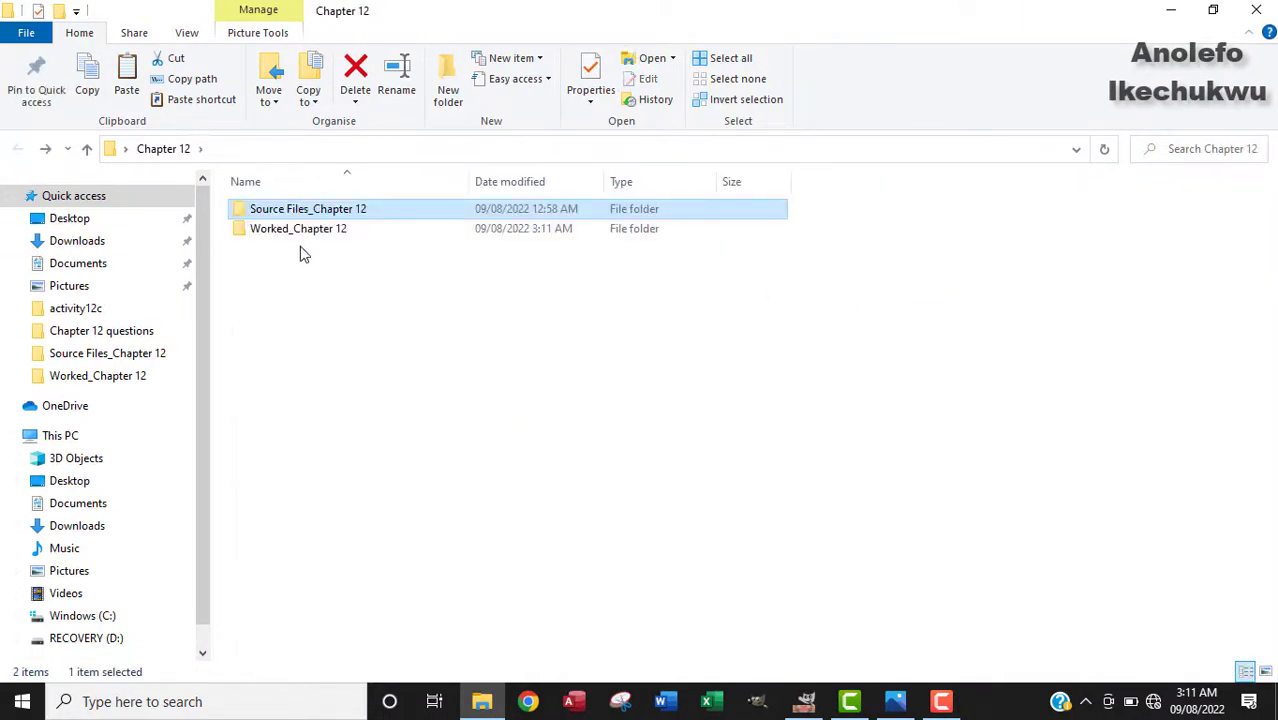
double_click(311, 238)
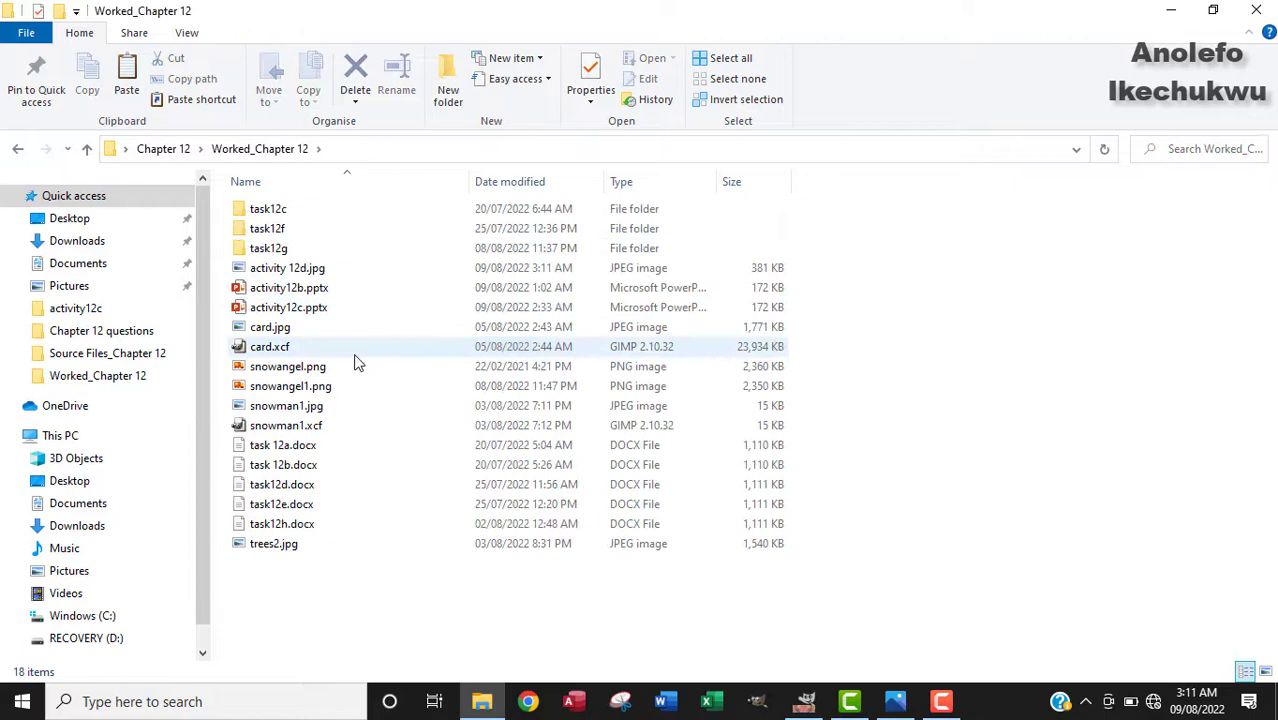
double_click(296, 271)
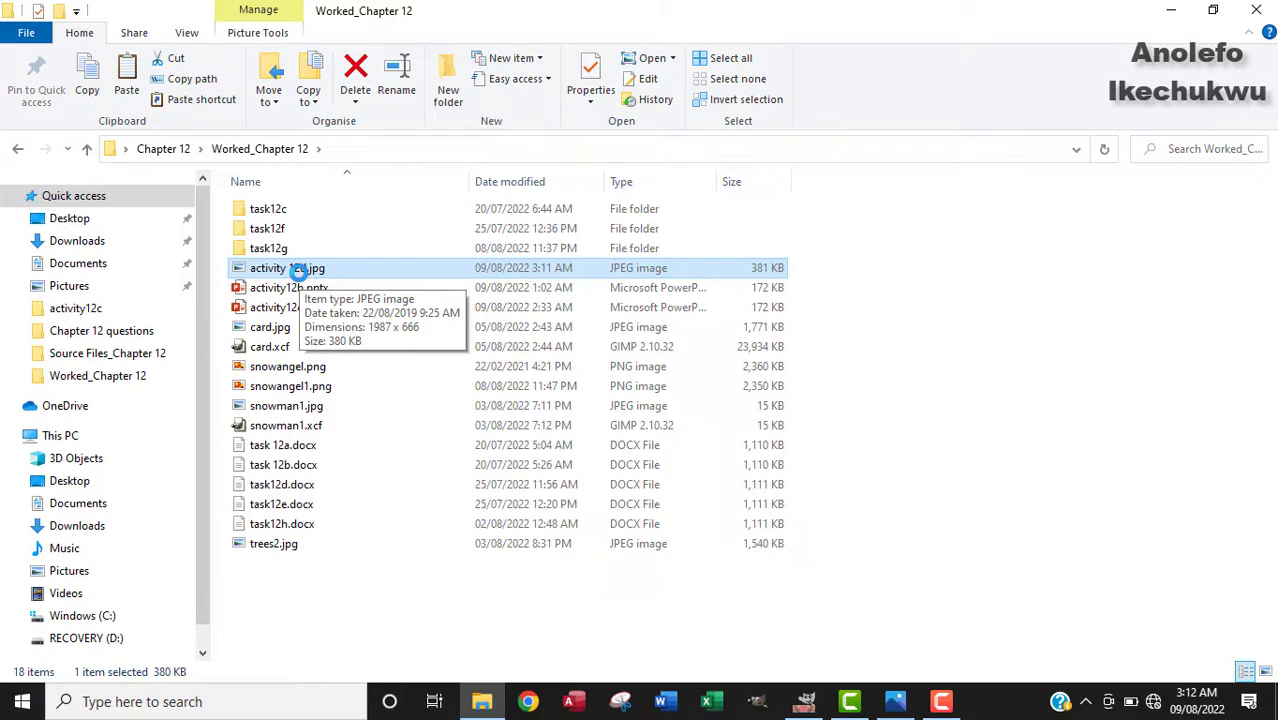
- View activity 12d.jpg in Photo Viewer, check it against the Activity 12d reference, then return to it
double_click(355, 268)
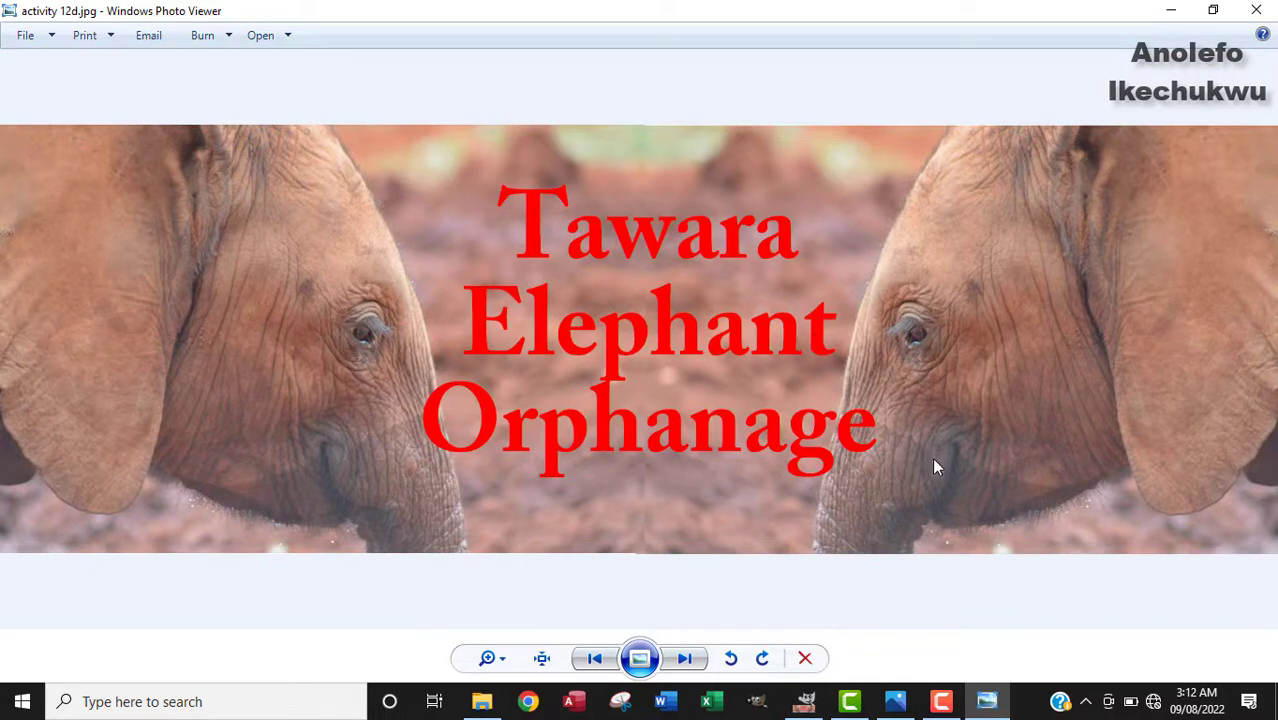
click(896, 701)
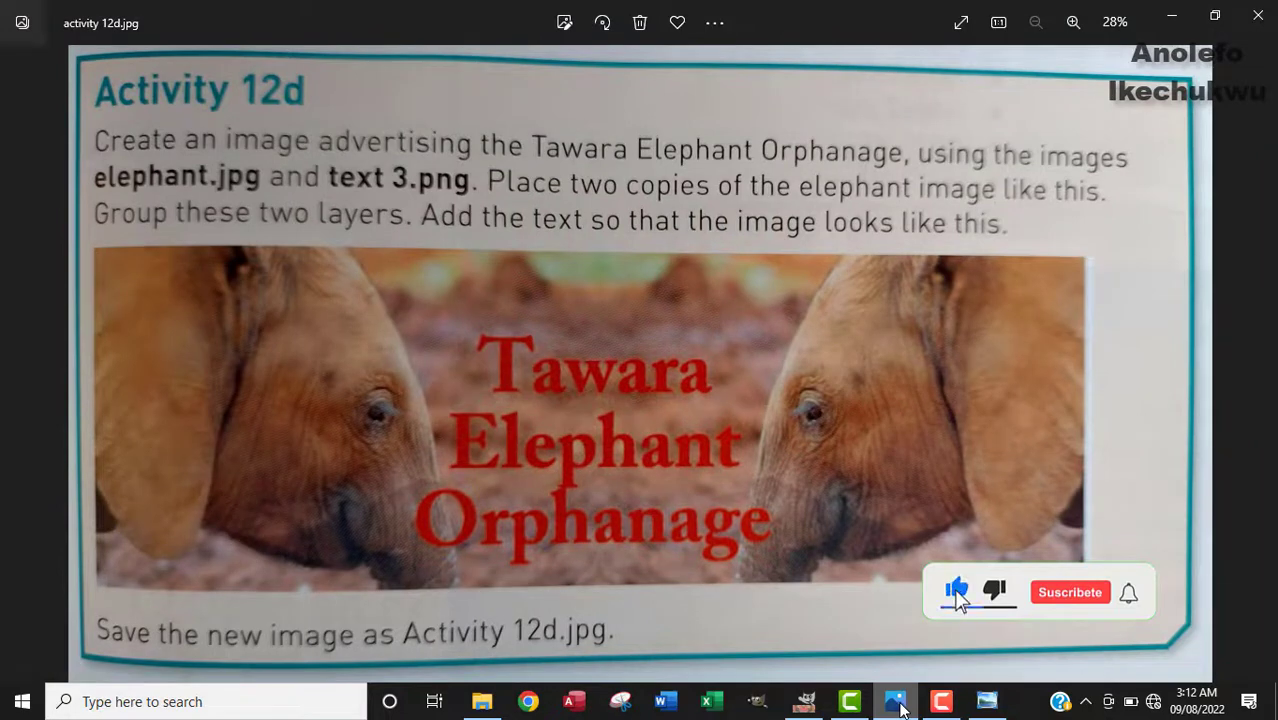
click(900, 709)
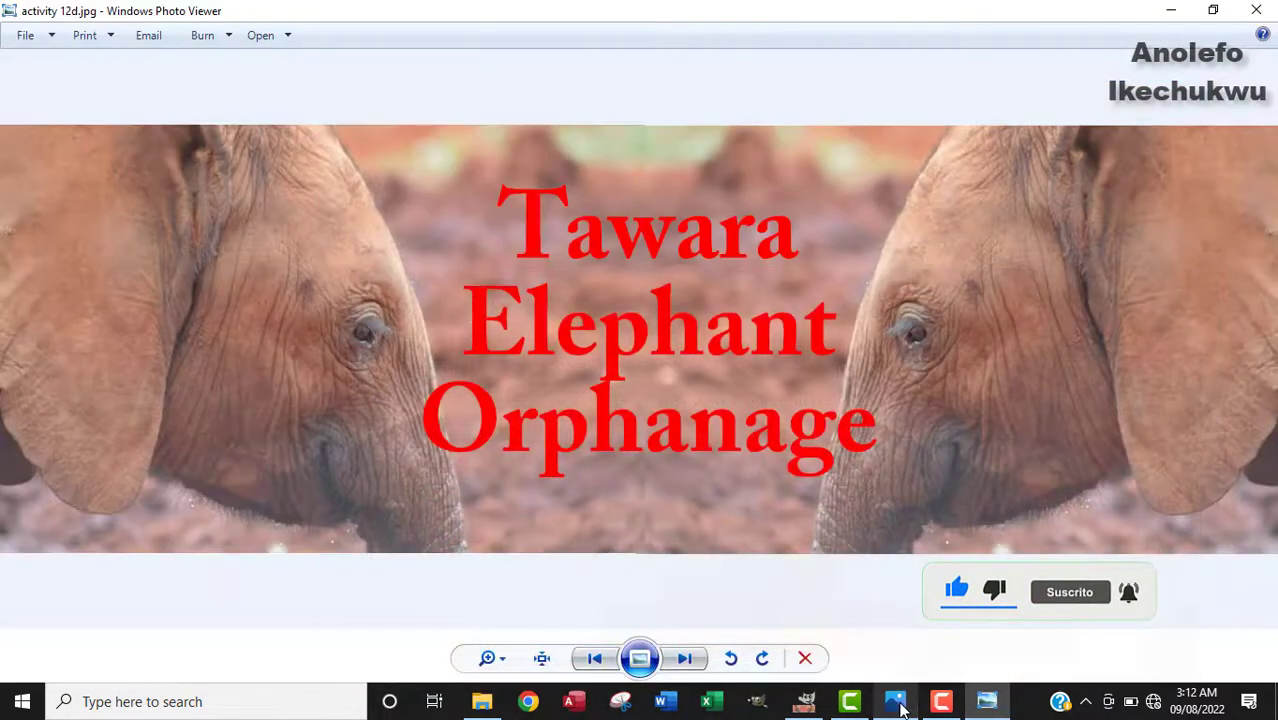